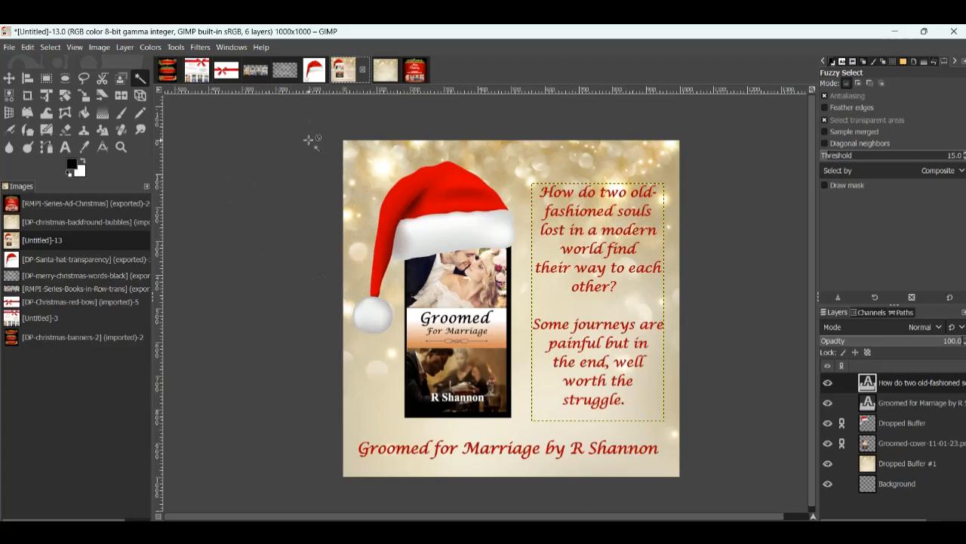
Look through the finished Christmas book ads and the Santa hat, red bow and holiday banner source images
{"action": "left_click", "coordinate": [413, 77]}
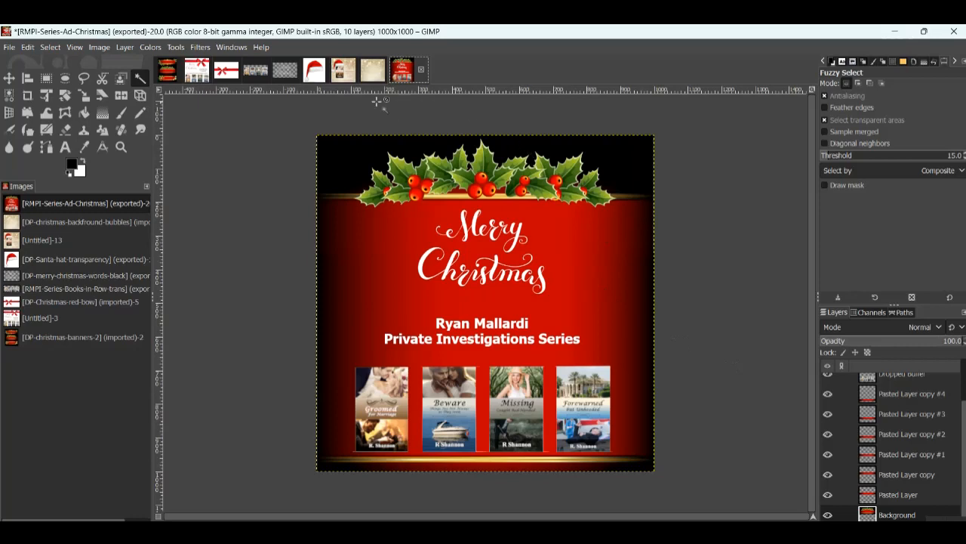
{"action": "left_click", "coordinate": [197, 69]}
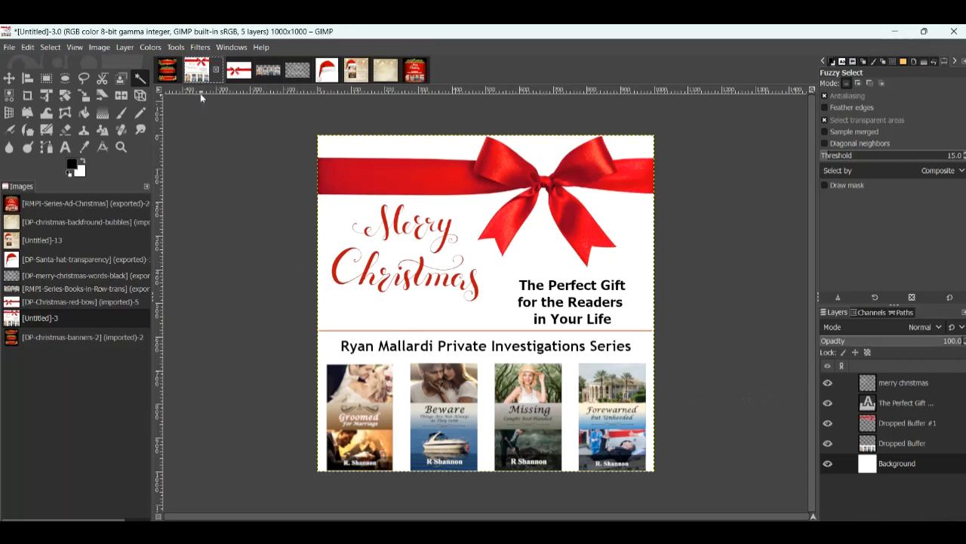
{"action": "left_click", "coordinate": [327, 69]}
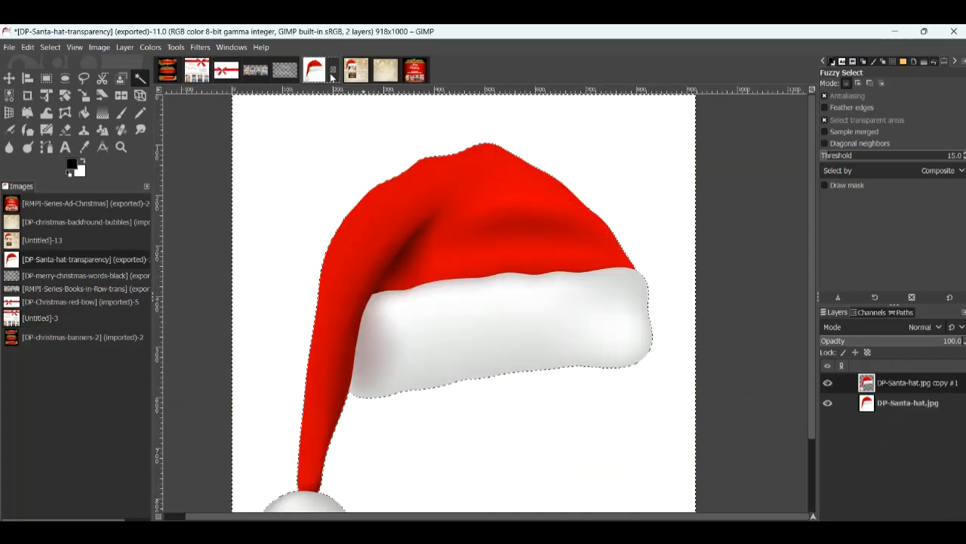
{"action": "scroll", "coordinate": [401, 166], "scroll_direction": "down", "scroll_amount": 2}
{"action": "scroll", "coordinate": [400, 166], "scroll_direction": "up", "scroll_amount": 2}
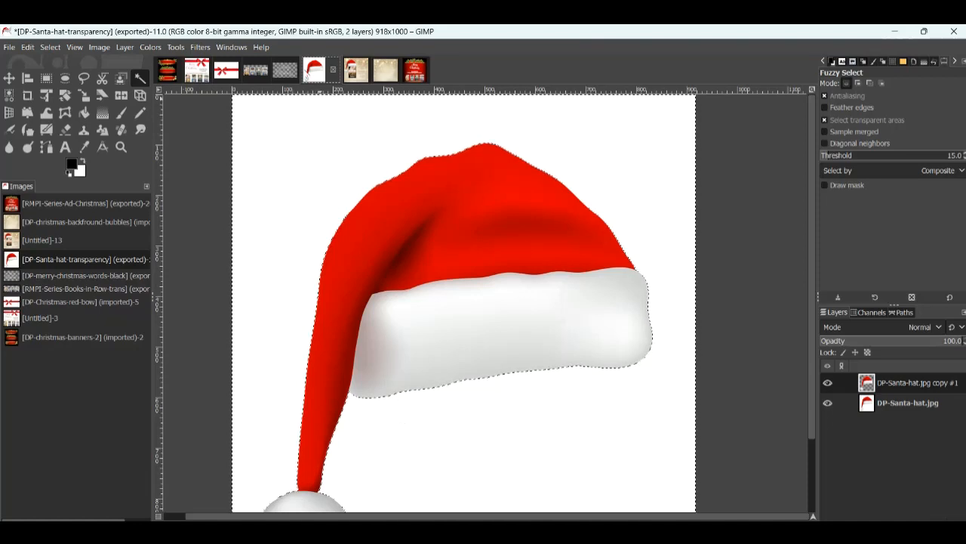
{"action": "left_click", "coordinate": [222, 74]}
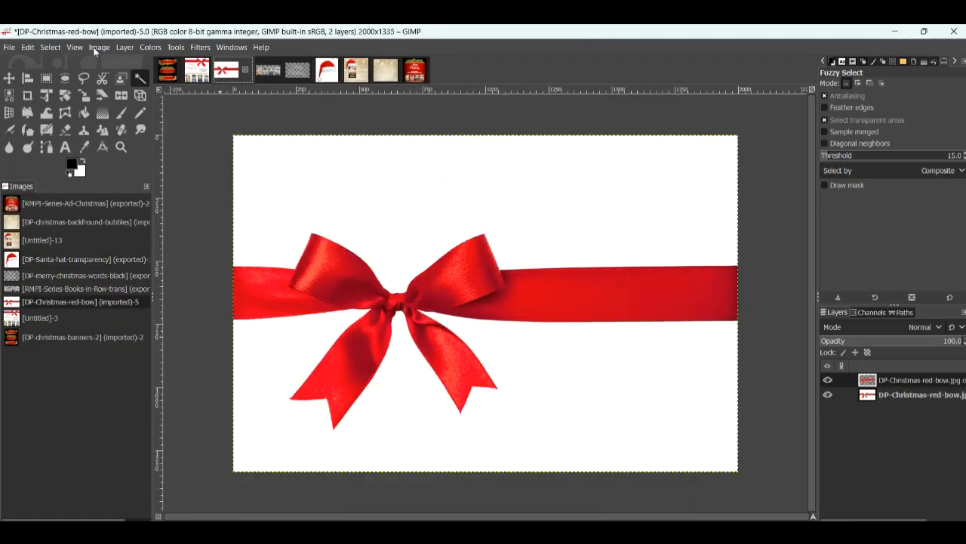
{"action": "left_click", "coordinate": [161, 75]}
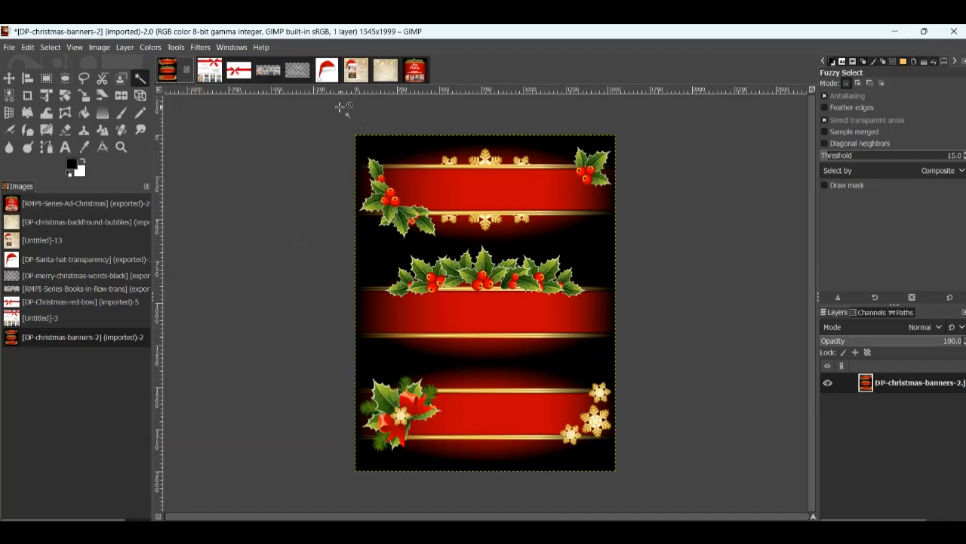
{"action": "left_click", "coordinate": [354, 74]}
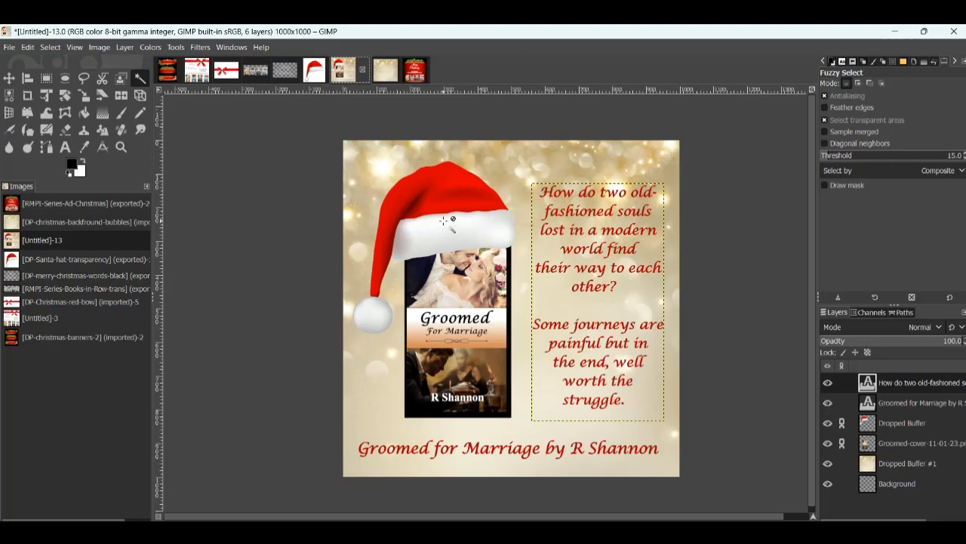
In the Santa hat image, hide the existing cut-out copy, duplicate the DP-Santa-hat.jpg layer and hide the original
{"action": "left_click", "coordinate": [323, 71]}
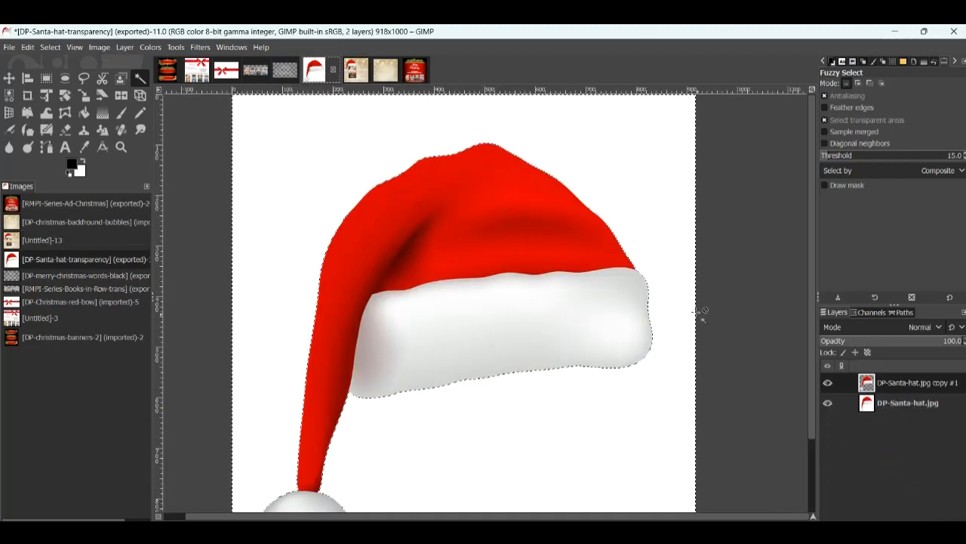
{"action": "scroll", "coordinate": [786, 374], "scroll_direction": "down", "scroll_amount": 3}
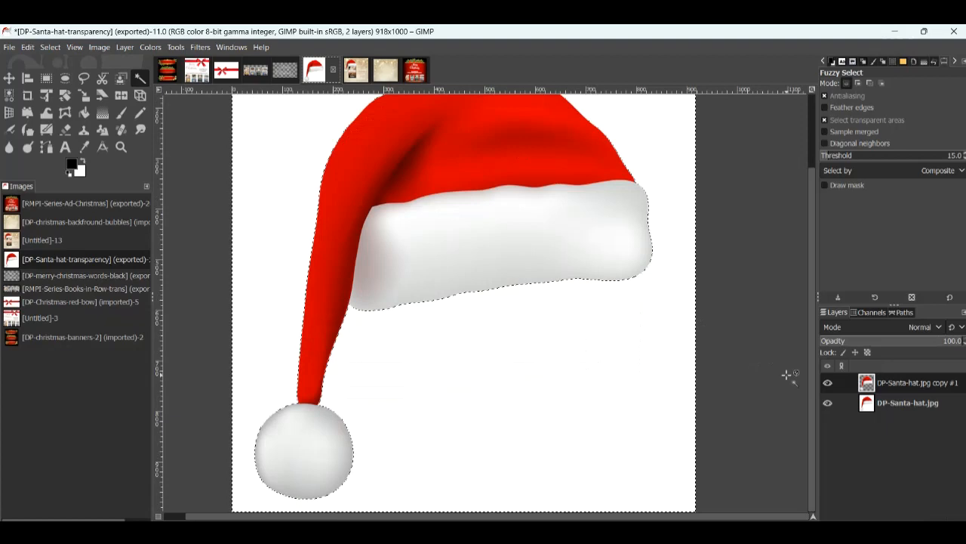
{"action": "scroll", "coordinate": [786, 374], "scroll_direction": "up", "scroll_amount": 3}
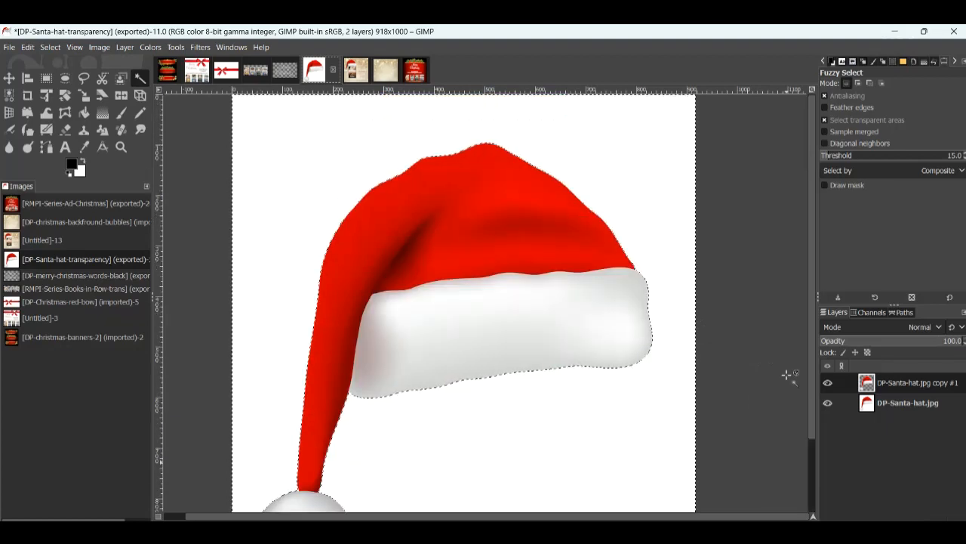
{"action": "left_click", "coordinate": [922, 383]}
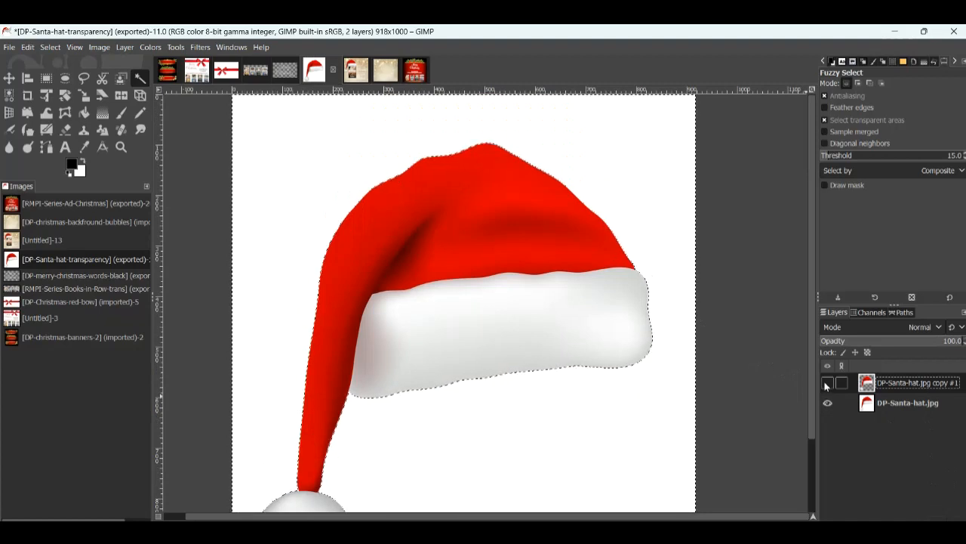
{"action": "left_click", "coordinate": [895, 403]}
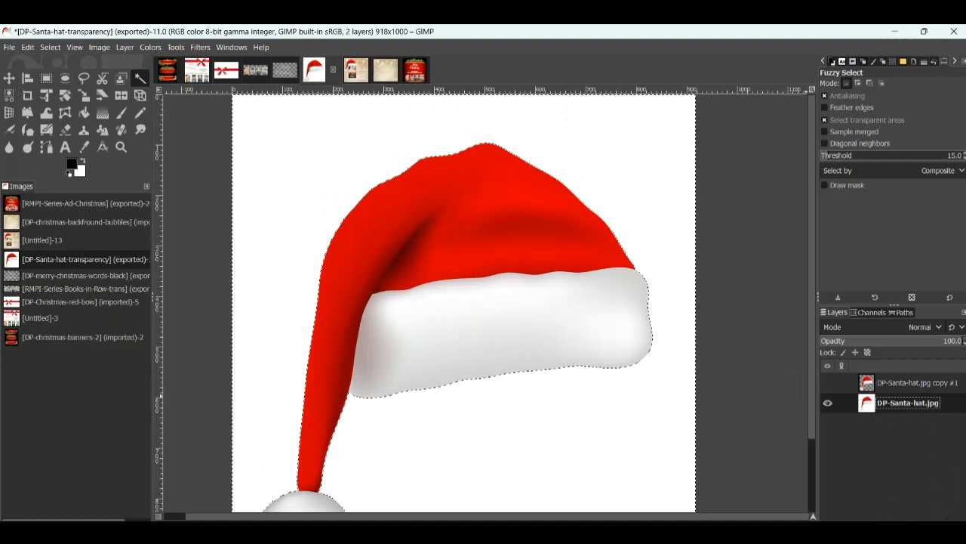
{"action": "key", "text": "ctrl+shift+d"}
{"action": "left_click", "coordinate": [827, 423]}
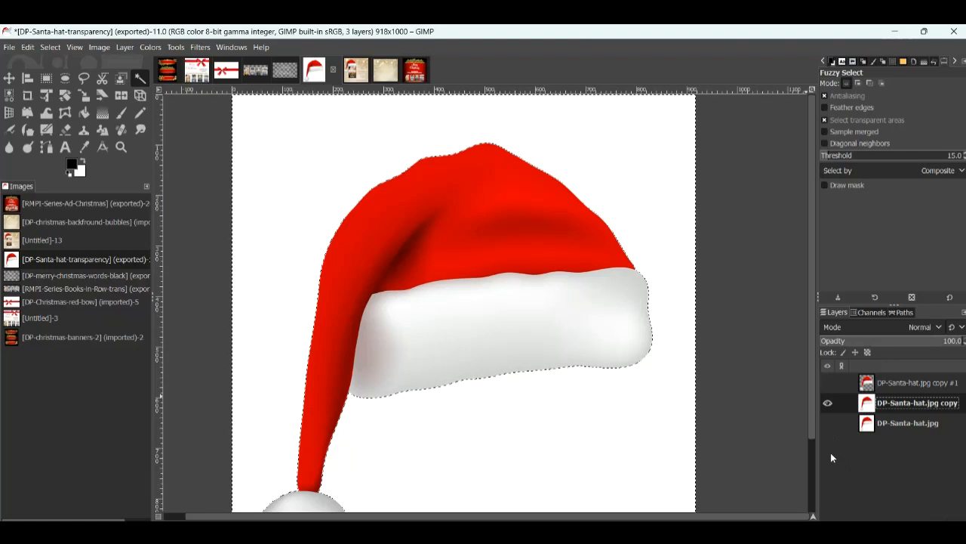
Try selecting the hat copy's white areas with Select by Color, and clear the selection
{"action": "left_click", "coordinate": [9, 96]}
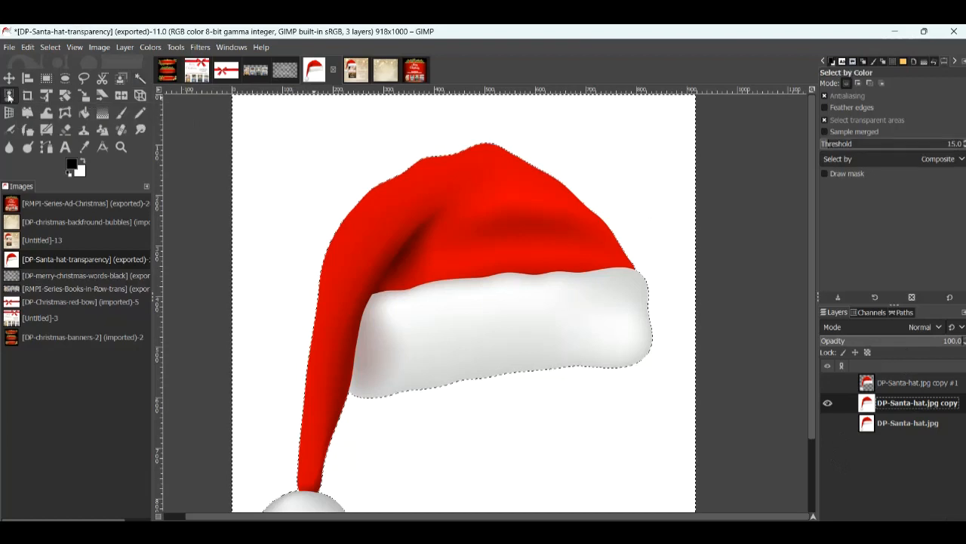
{"action": "left_click", "coordinate": [494, 323]}
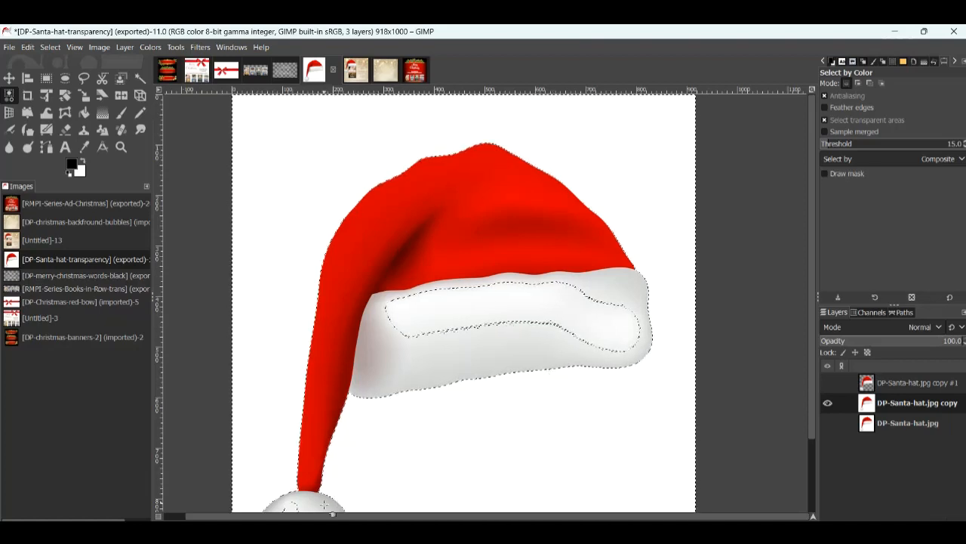
{"action": "scroll", "coordinate": [429, 379], "scroll_direction": "down", "scroll_amount": 2}
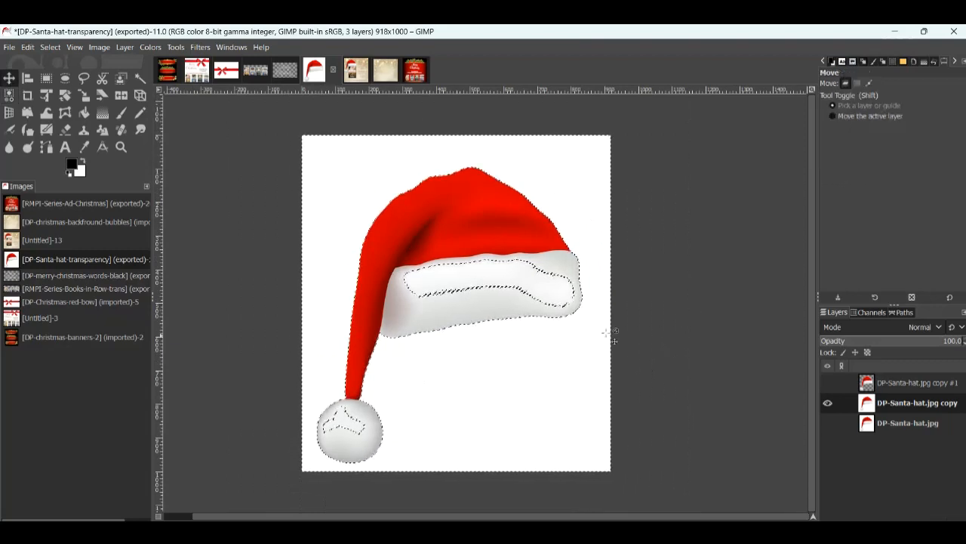
{"action": "left_click", "coordinate": [49, 47]}
{"action": "left_click", "coordinate": [59, 77]}
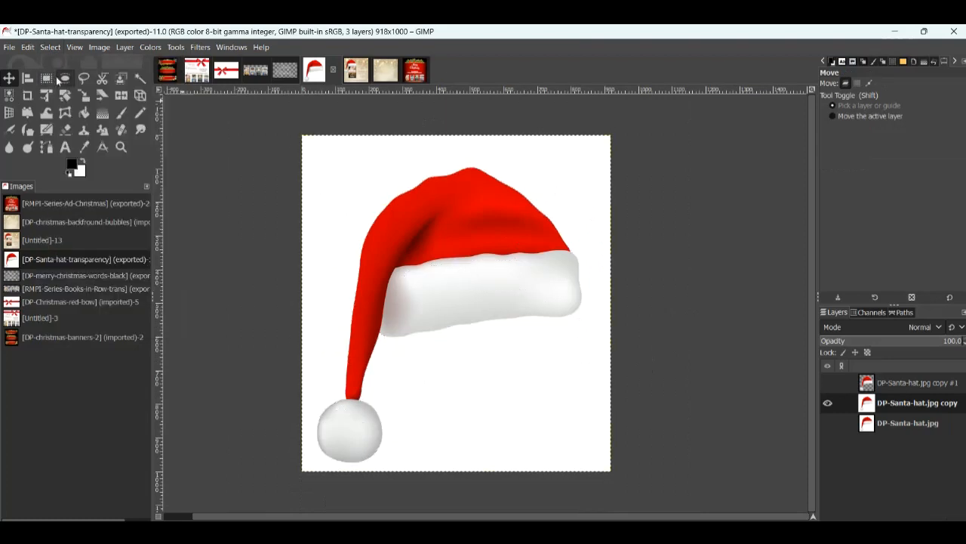
Fuzzy-select the white background on the DP-Santa-hat.jpg copy layer, add an alpha channel and delete the background to transparency
{"action": "left_click", "coordinate": [139, 80]}
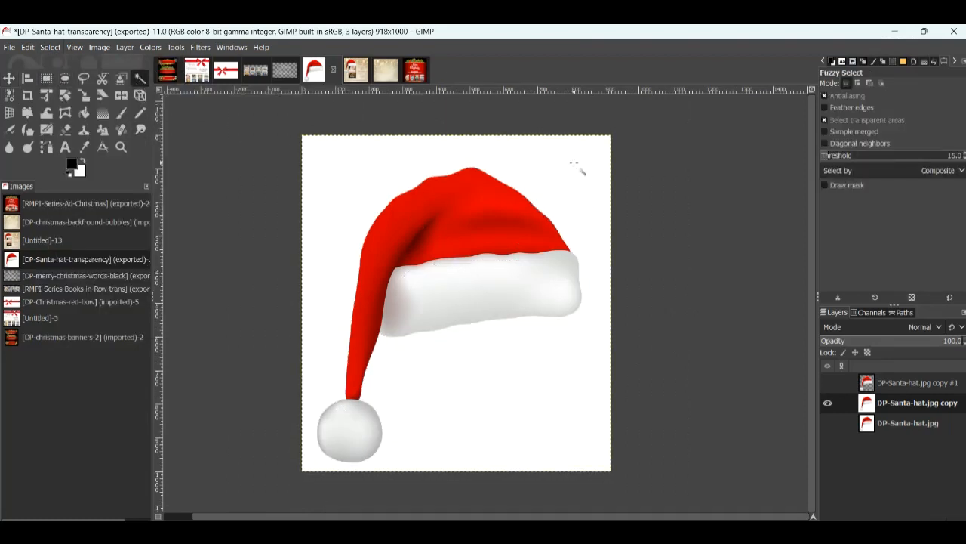
{"action": "right_click", "coordinate": [911, 404]}
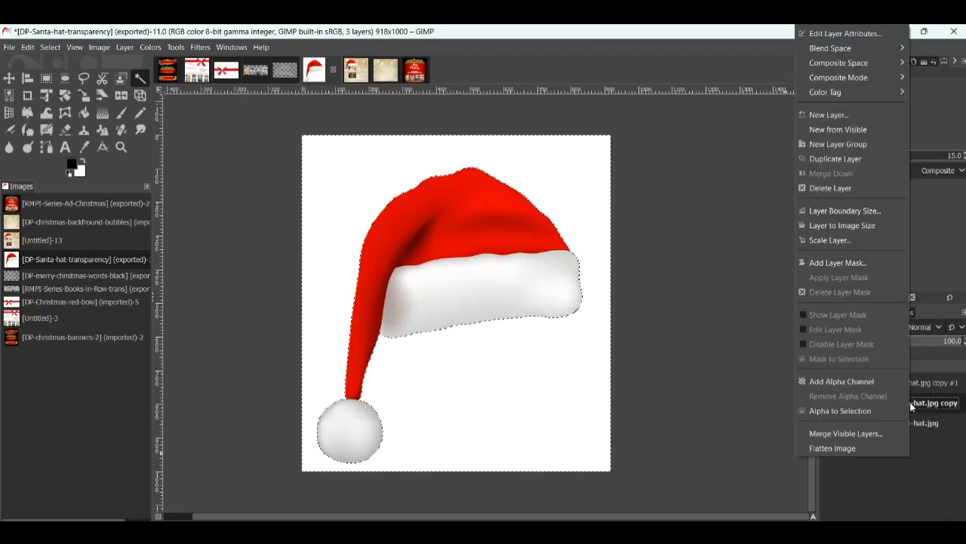
{"action": "left_click", "coordinate": [856, 380]}
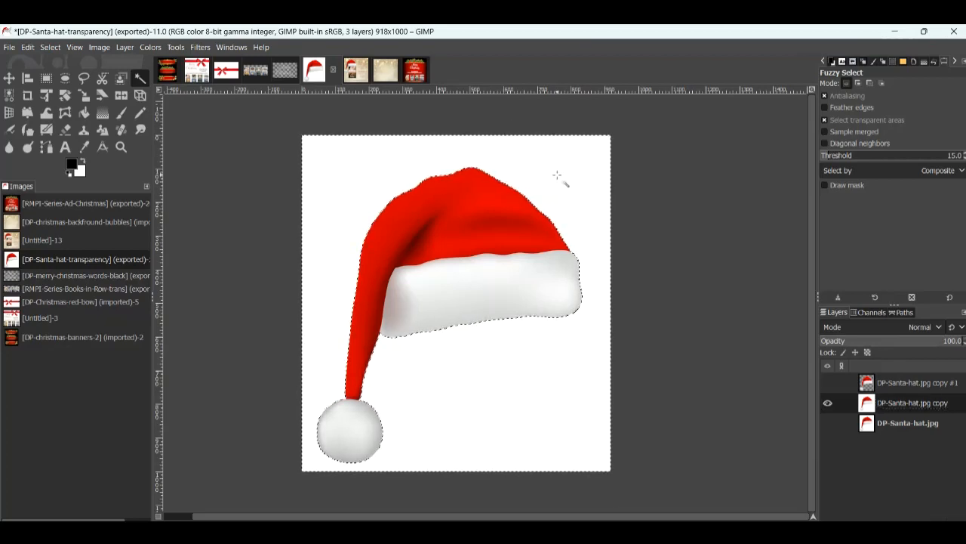
{"action": "key", "text": "Delete"}
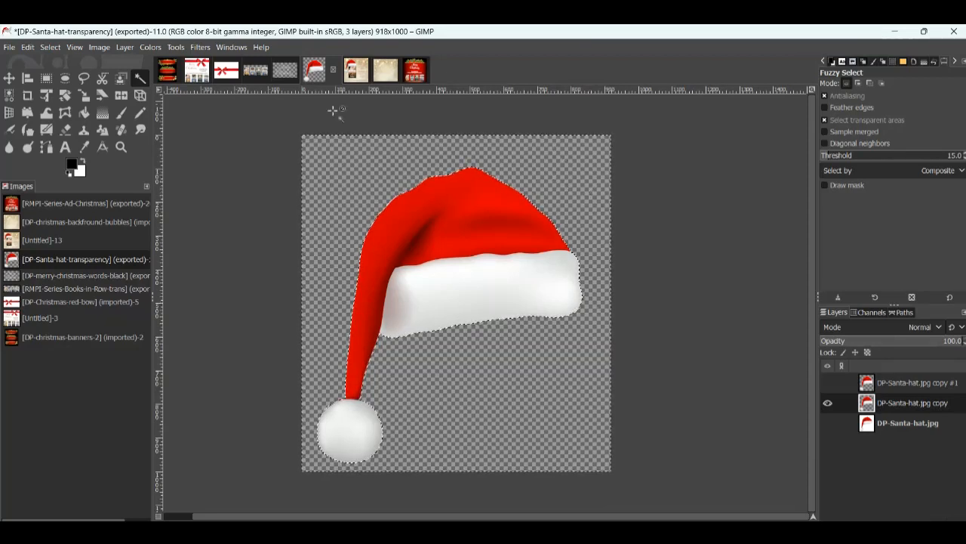
{"action": "left_click", "coordinate": [47, 45]}
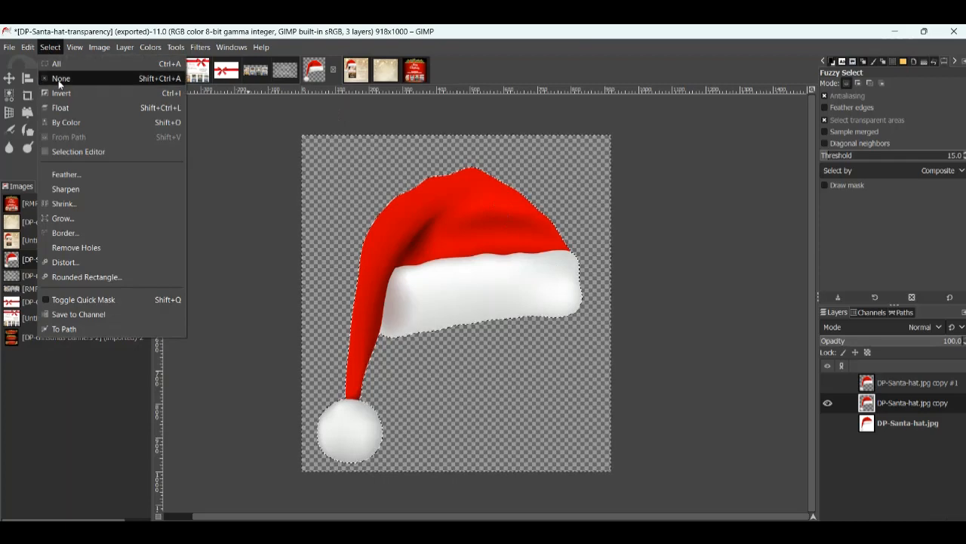
{"action": "left_click", "coordinate": [60, 79]}
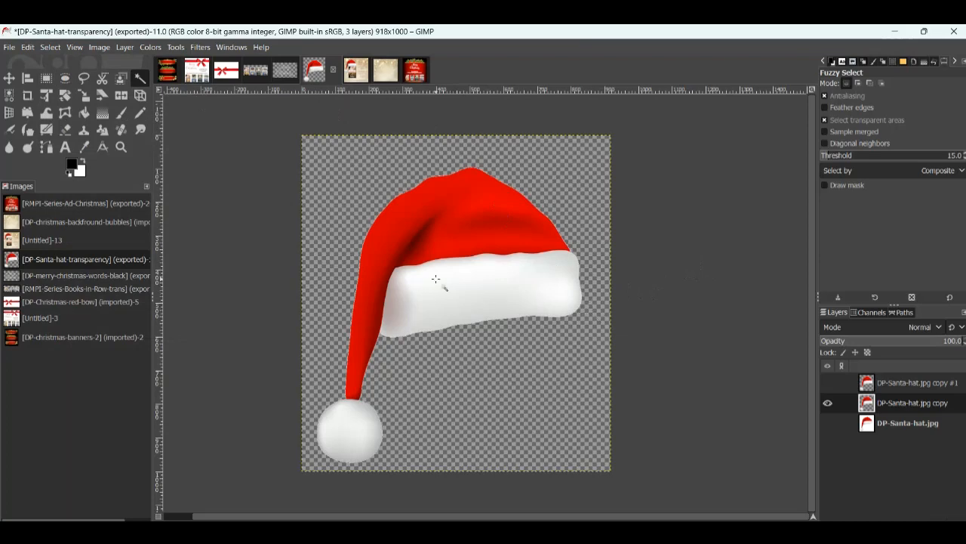
Check the export name and png extension for the transparent Santa hat without exporting it
{"action": "left_click", "coordinate": [9, 47]}
{"action": "left_click", "coordinate": [35, 243]}
{"action": "left_click_drag", "start_coordinate": [475, 151], "coordinate": [462, 151]}
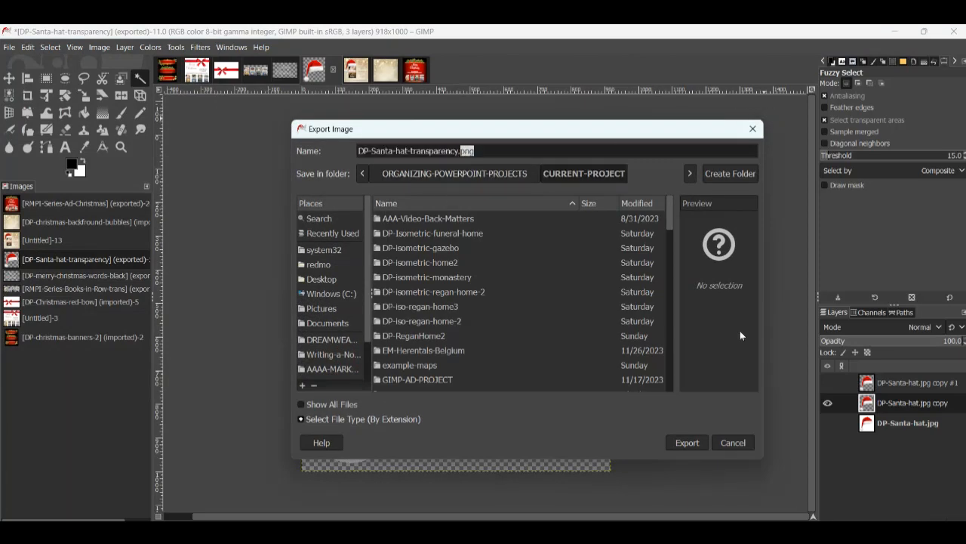
{"action": "left_click", "coordinate": [743, 443]}
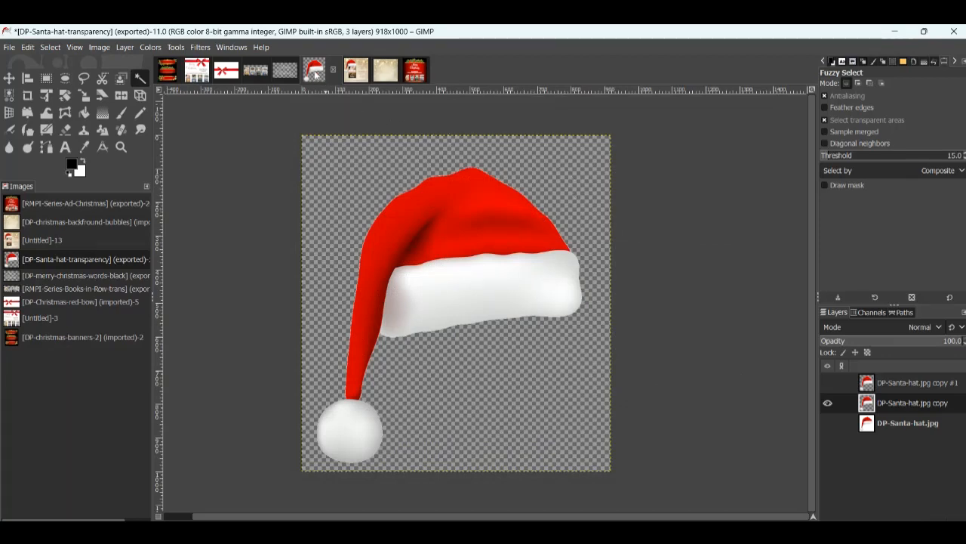
In the Groomed for Marriage ad, hide every layer except Background and select the Background layer
{"action": "left_click", "coordinate": [358, 75]}
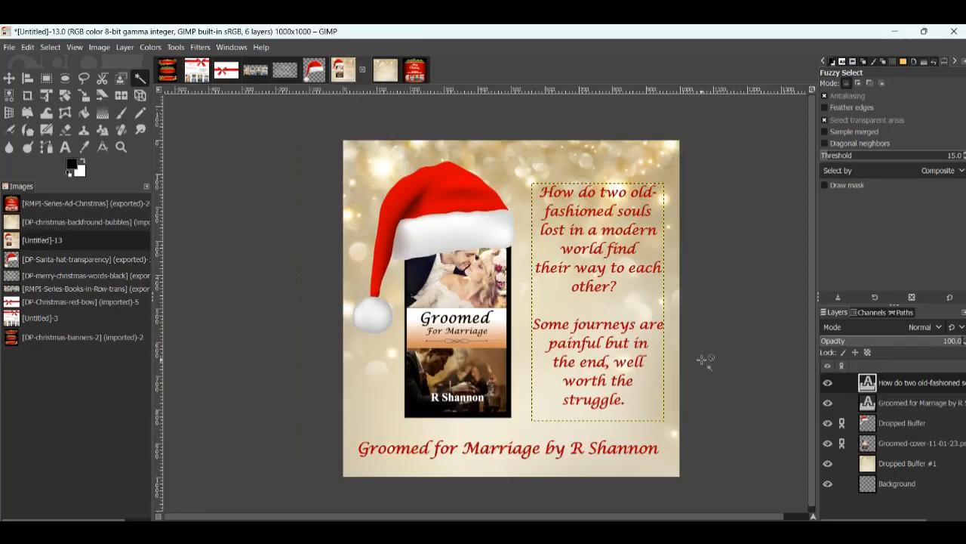
{"action": "left_click", "coordinate": [828, 463]}
{"action": "left_click", "coordinate": [827, 443]}
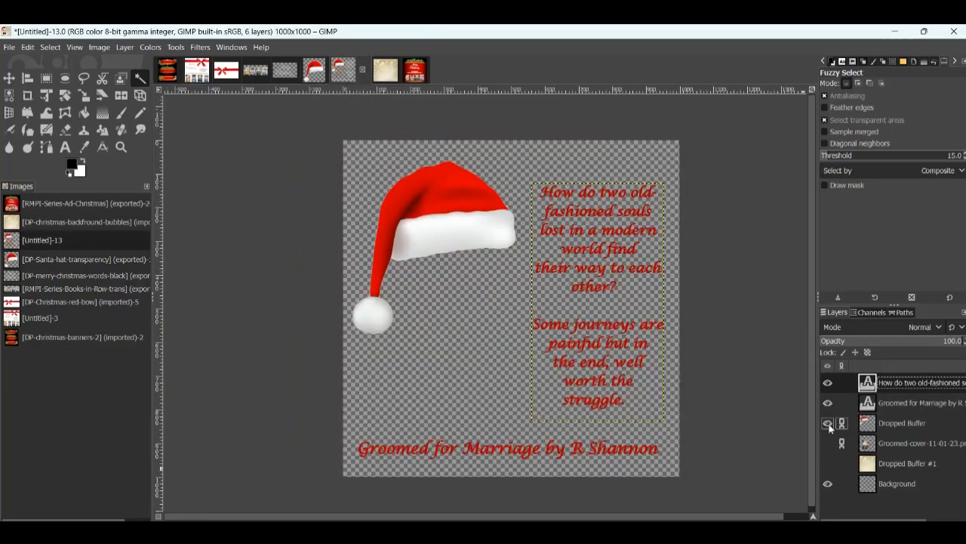
{"action": "left_click", "coordinate": [828, 423]}
{"action": "left_click", "coordinate": [827, 403]}
{"action": "left_click", "coordinate": [827, 383]}
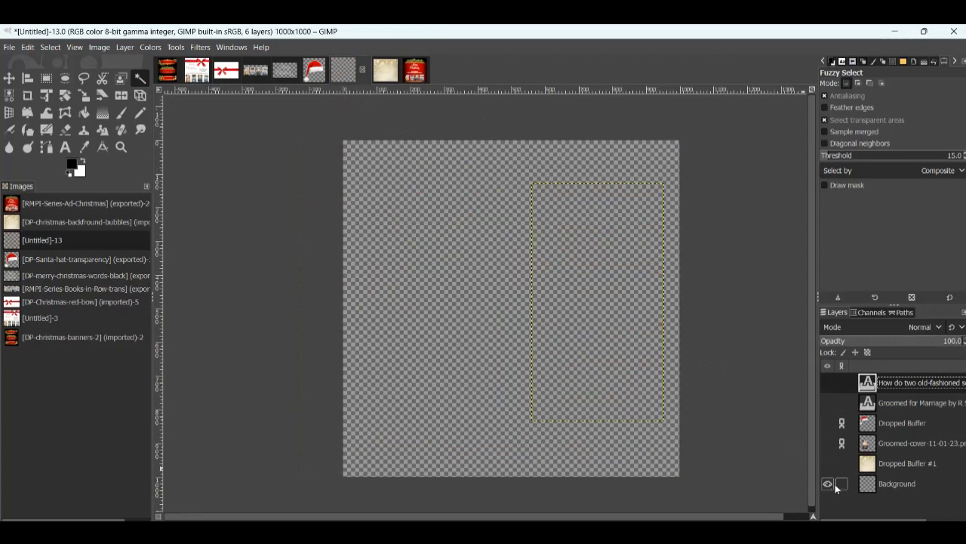
{"action": "left_click", "coordinate": [889, 485]}
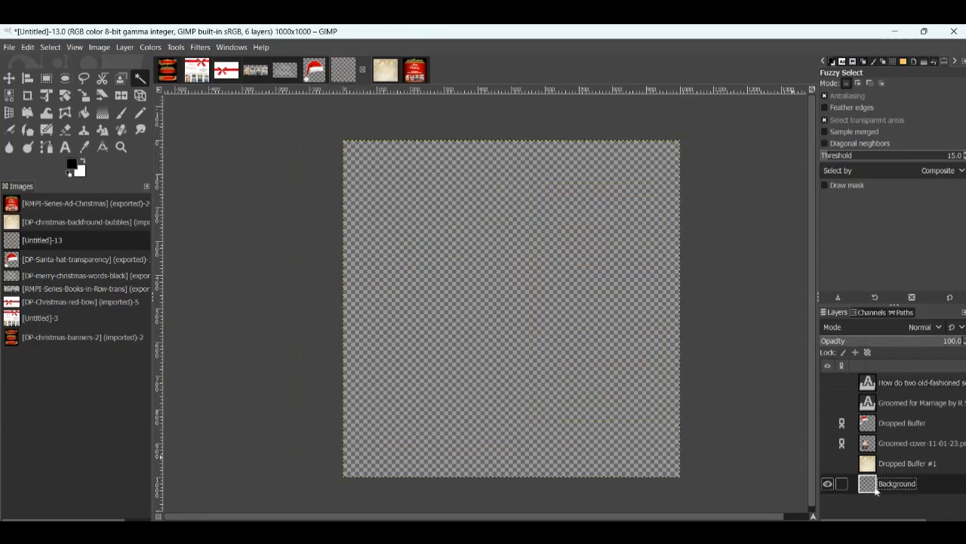
Show the ad's layers again one by one: bubble background, book cover, Santa hat, title text and blurb text
{"action": "left_click", "coordinate": [827, 463]}
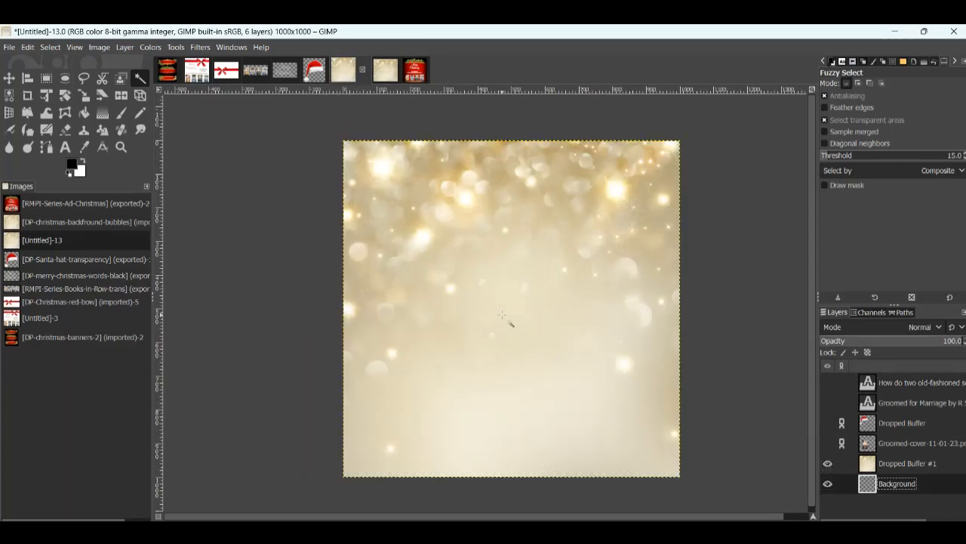
{"action": "left_click", "coordinate": [828, 443]}
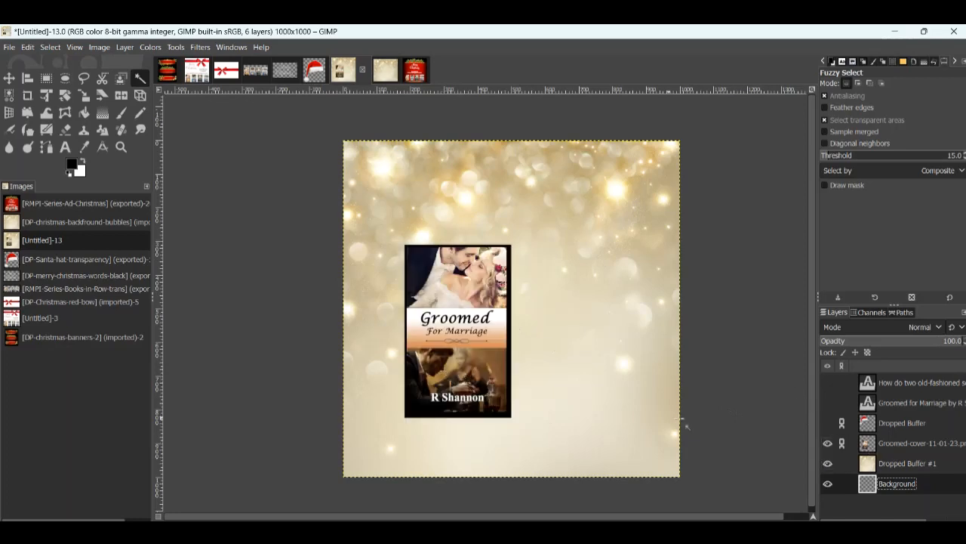
{"action": "left_click", "coordinate": [828, 422]}
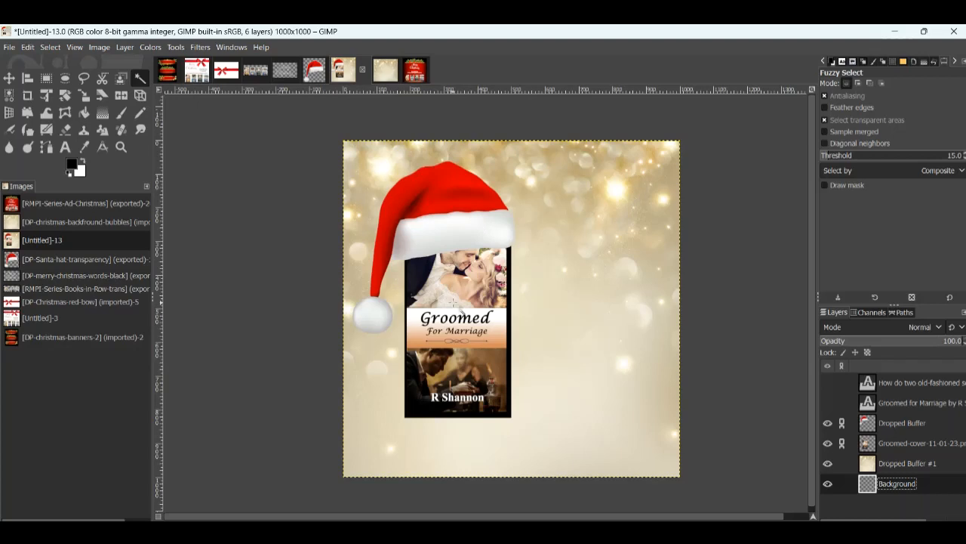
{"action": "left_click", "coordinate": [828, 404]}
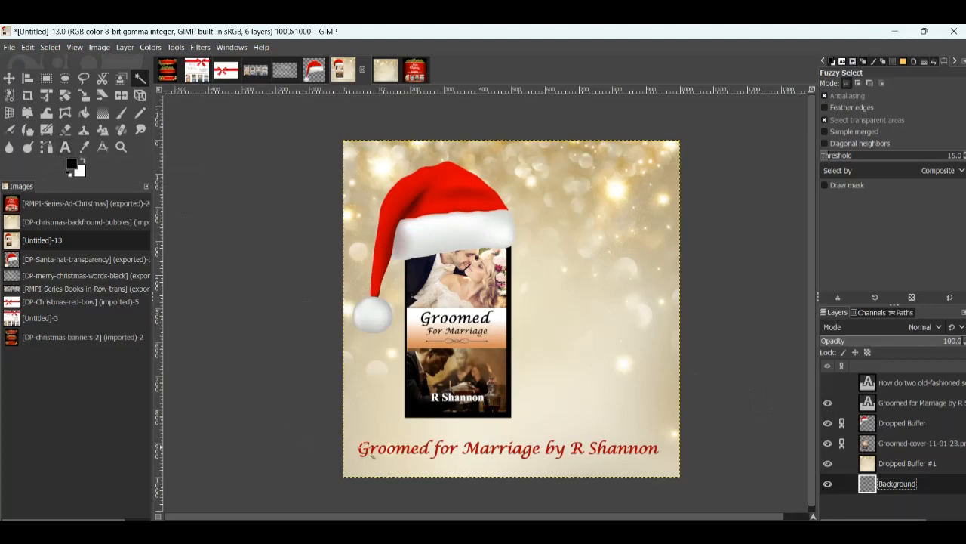
{"action": "left_click", "coordinate": [829, 383]}
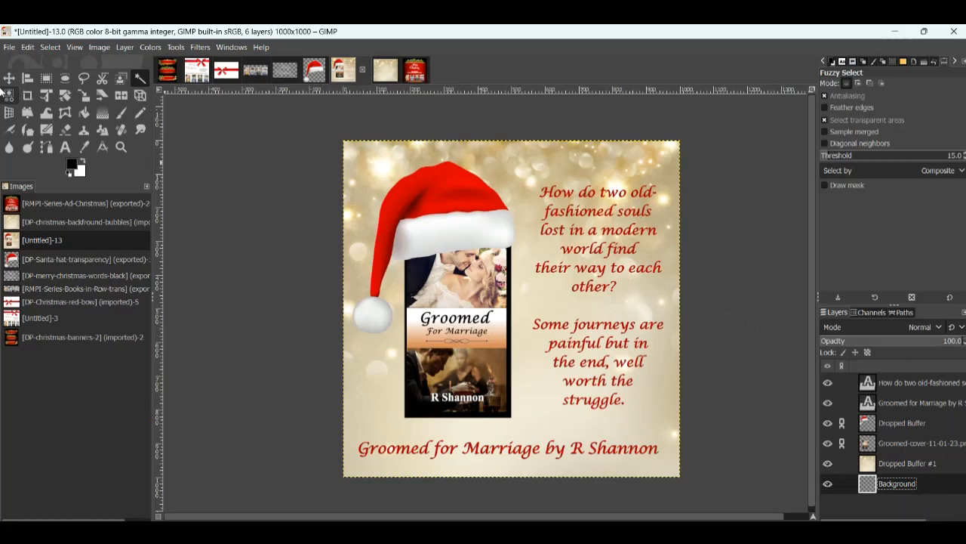
Check the save and export options for the Groomed for Marriage ad, with the png extension, without exporting it
{"action": "left_click", "coordinate": [9, 48]}
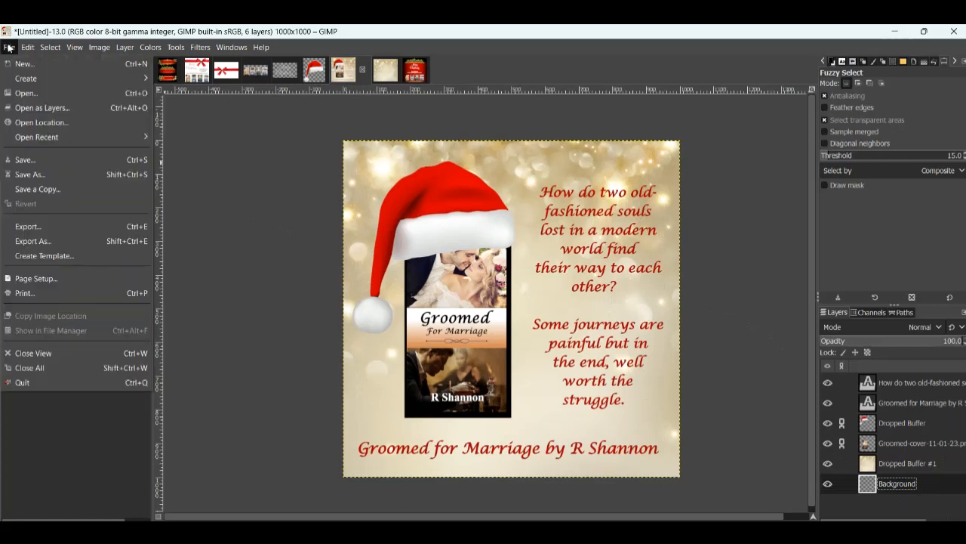
{"action": "left_click", "coordinate": [24, 174]}
{"action": "left_click", "coordinate": [528, 63]}
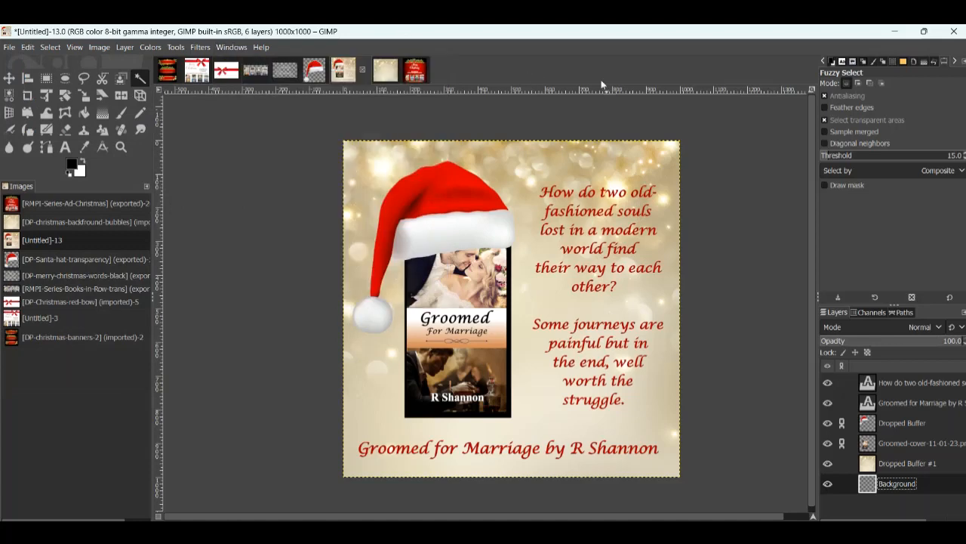
{"action": "left_click", "coordinate": [9, 46]}
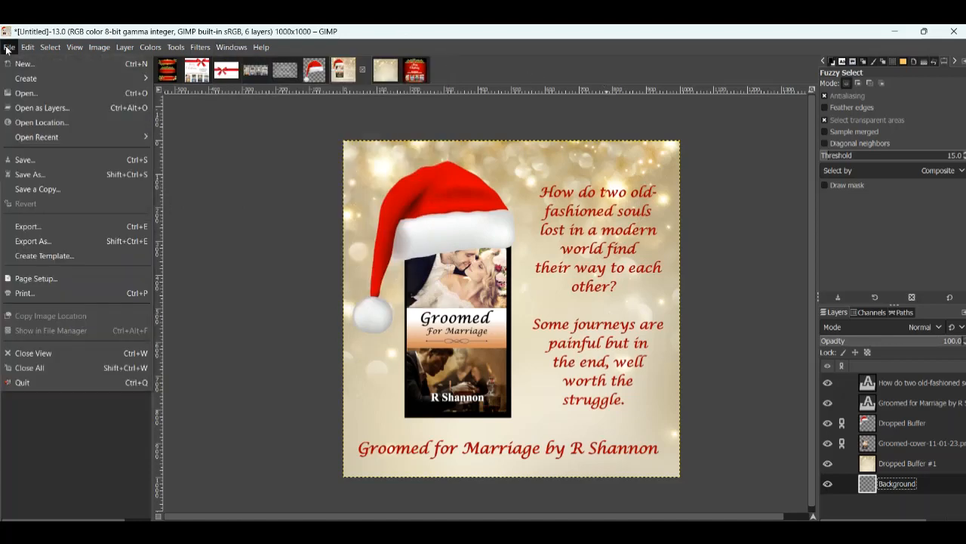
{"action": "left_click", "coordinate": [31, 242]}
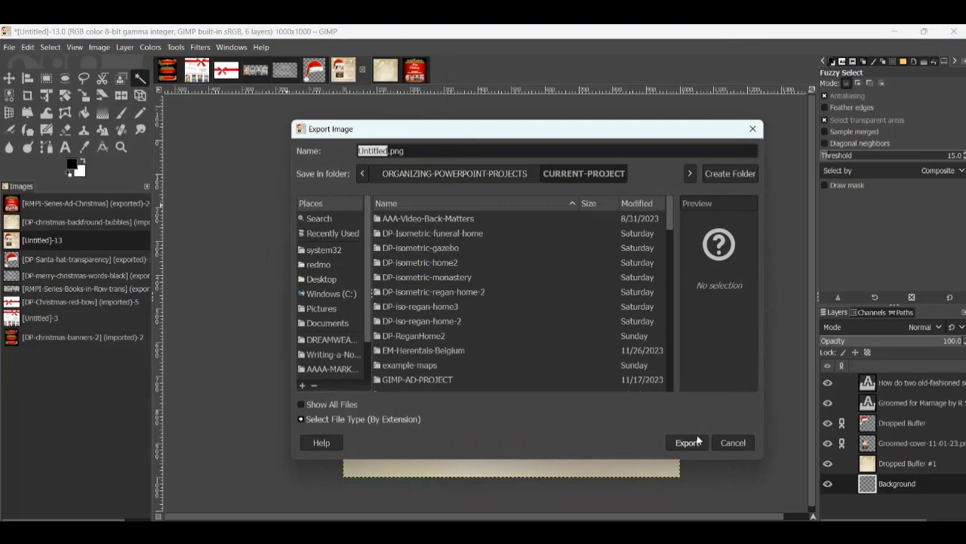
{"action": "left_click", "coordinate": [733, 442]}
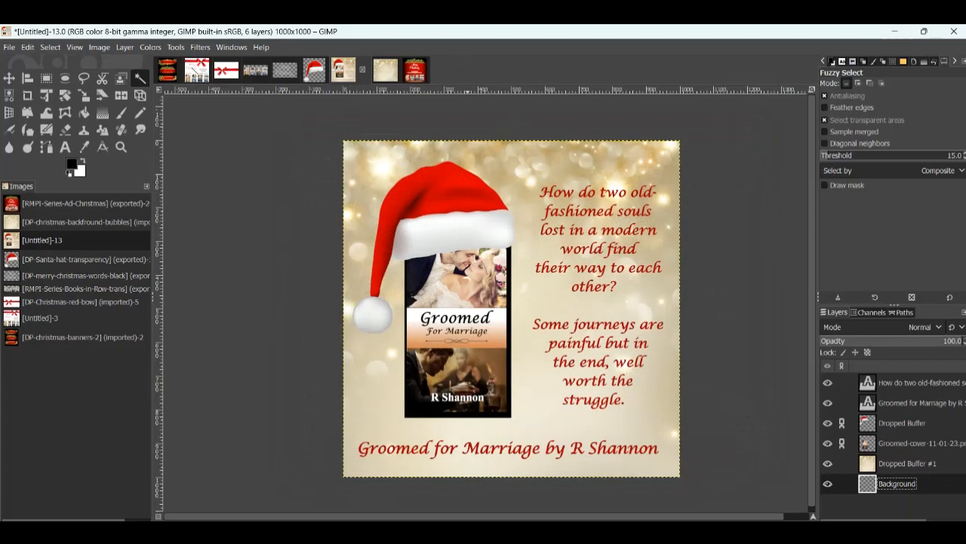
In the Christmas red bow image, select the white background by color and hide the original DP-Christmas-red-bow.jpg layer
{"action": "left_click", "coordinate": [235, 73]}
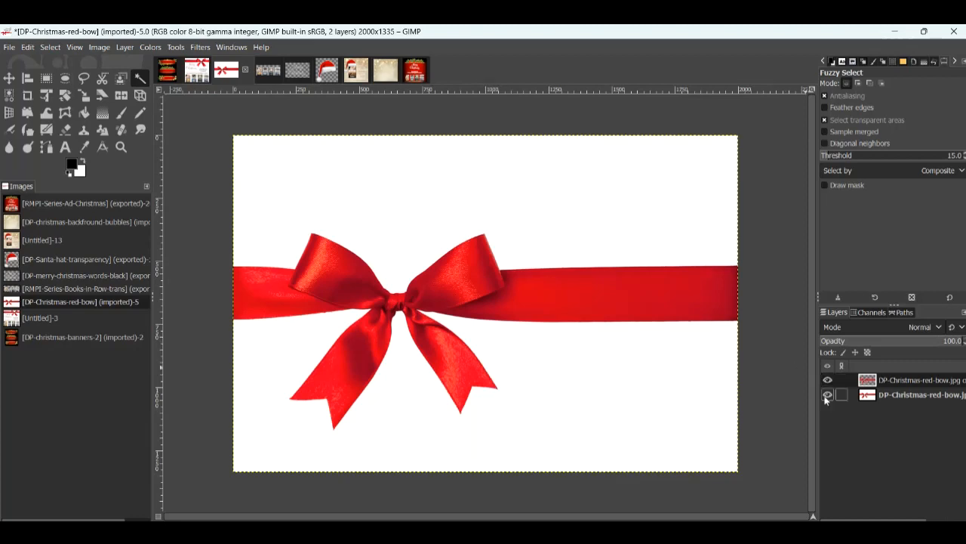
{"action": "left_click", "coordinate": [8, 96]}
{"action": "left_click", "coordinate": [671, 193]}
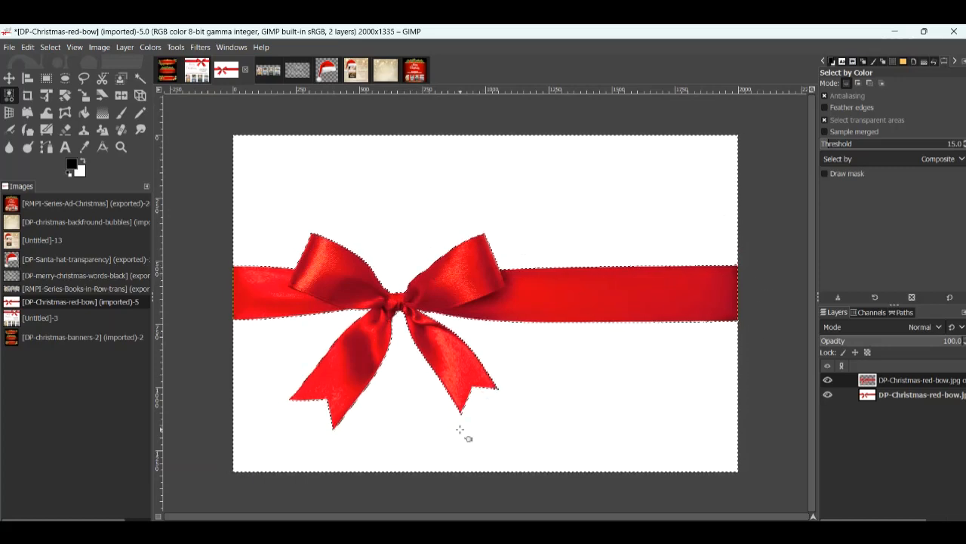
{"action": "left_click", "coordinate": [828, 394]}
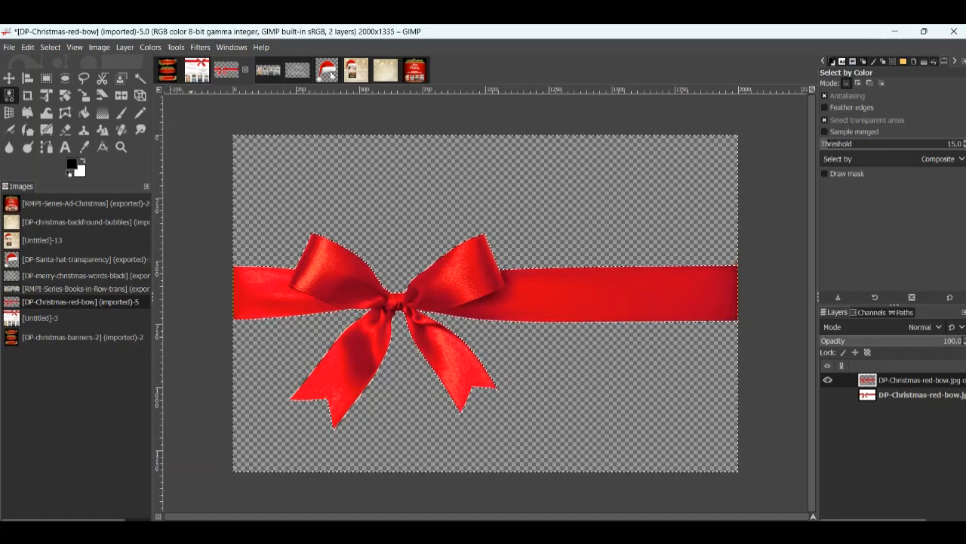
Examine the row of four book covers and its transparent gaps up close in the RMPI-Series-Books-in-Row-trans image
{"action": "left_click", "coordinate": [268, 71]}
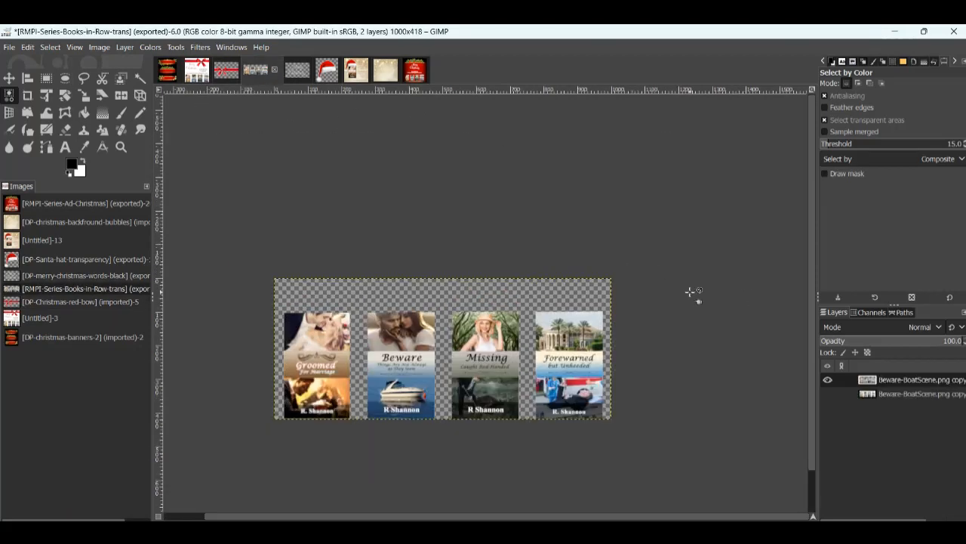
{"action": "scroll", "coordinate": [690, 292], "scroll_direction": "down", "scroll_amount": 1}
{"action": "scroll", "coordinate": [689, 292], "scroll_direction": "up", "scroll_amount": 3}
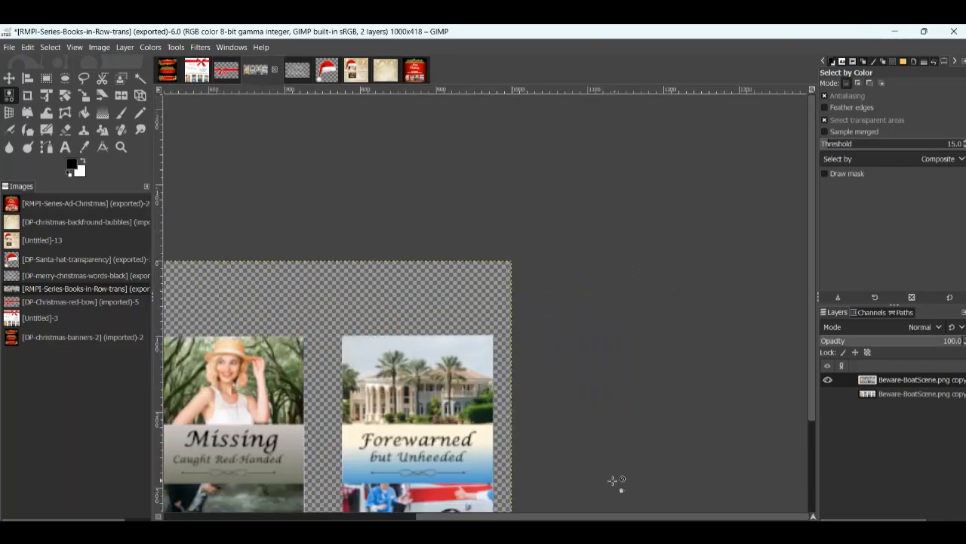
{"action": "left_click_drag", "start_coordinate": [578, 517], "coordinate": [383, 502]}
{"action": "scroll", "coordinate": [476, 369], "scroll_direction": "down", "scroll_amount": 3}
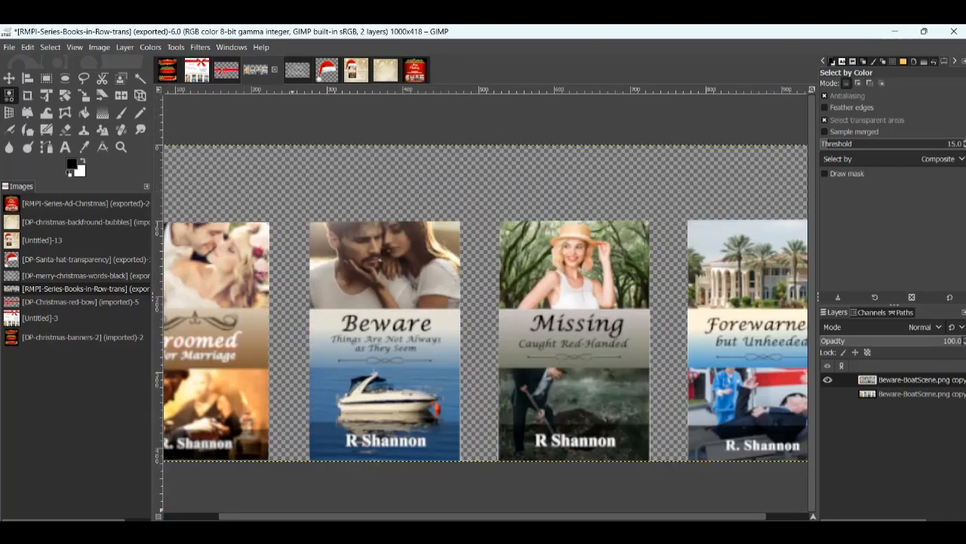
{"action": "left_click", "coordinate": [257, 527]}
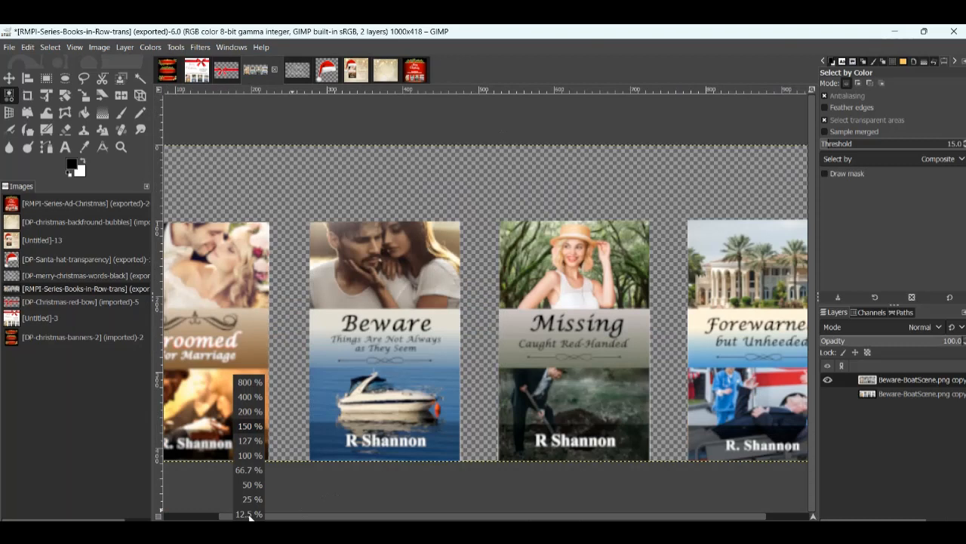
{"action": "left_click", "coordinate": [248, 468]}
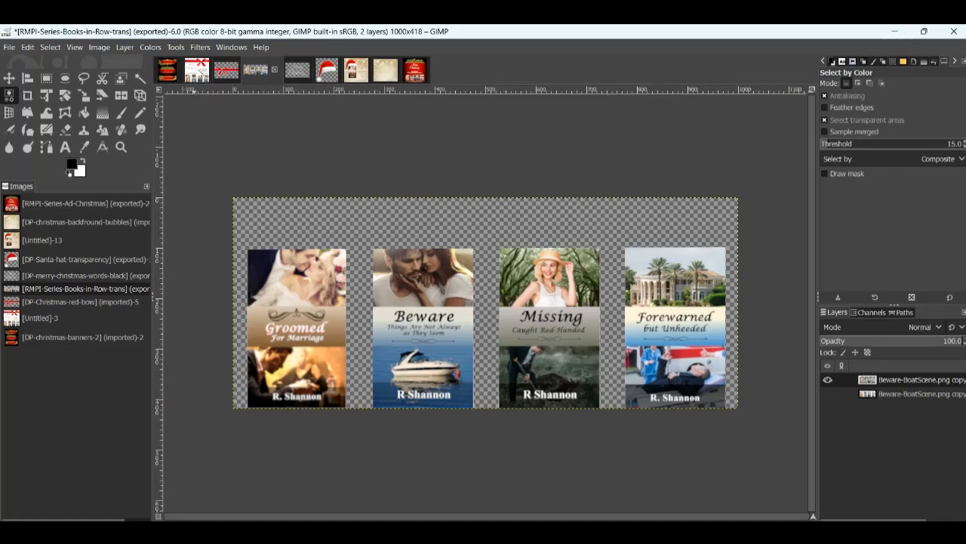
In the red bow Merry Christmas ad, hide every layer above Background and select the Dropped Buffer layer
{"action": "left_click", "coordinate": [198, 71]}
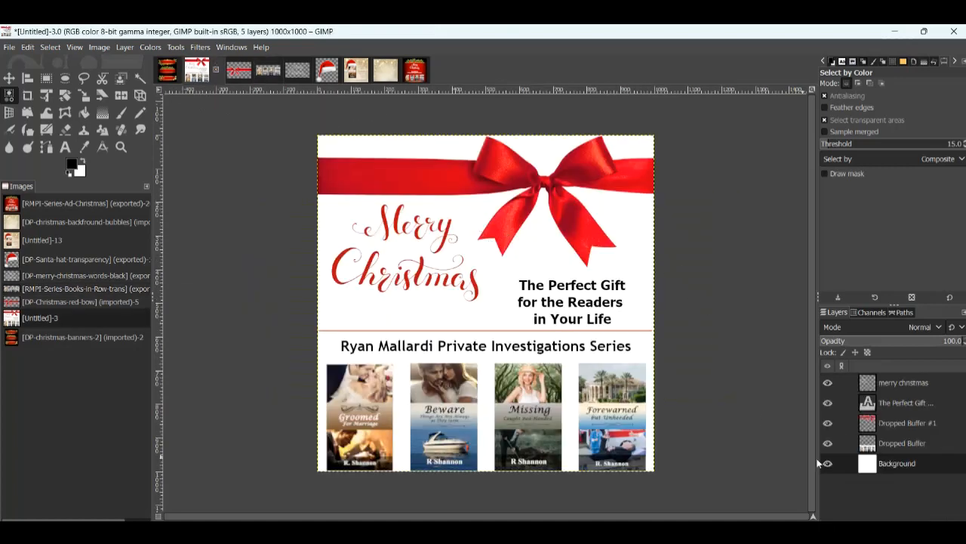
{"action": "left_click_drag", "start_coordinate": [827, 443], "coordinate": [831, 382]}
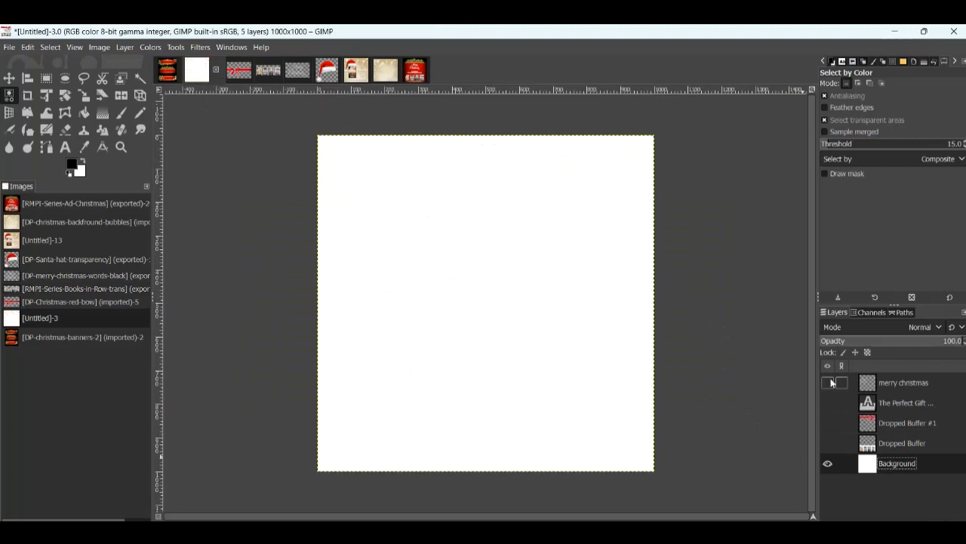
{"action": "left_click", "coordinate": [911, 443]}
Show the red bow ad's layers again one by one: book covers, bow, The Perfect Gift text and merry christmas wording
{"action": "left_click", "coordinate": [827, 443]}
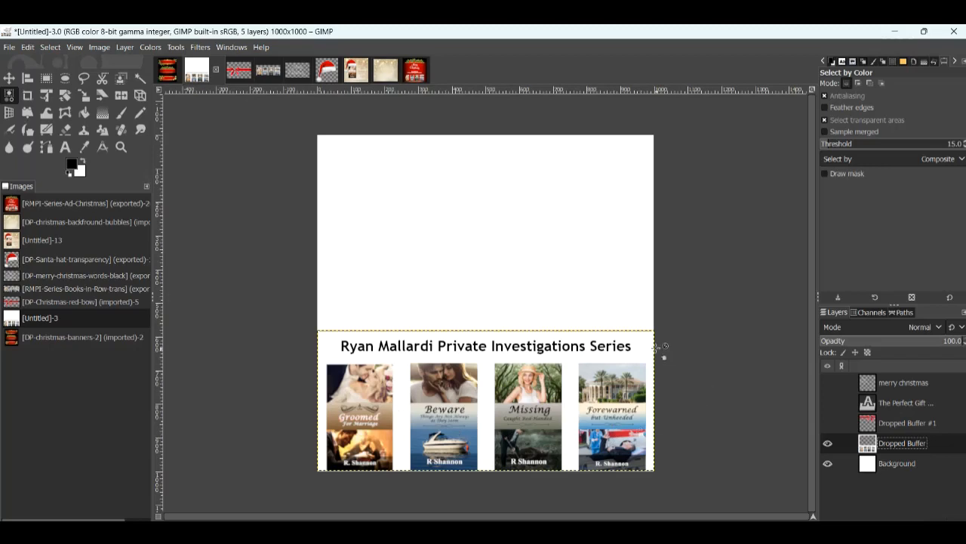
{"action": "left_click", "coordinate": [828, 423]}
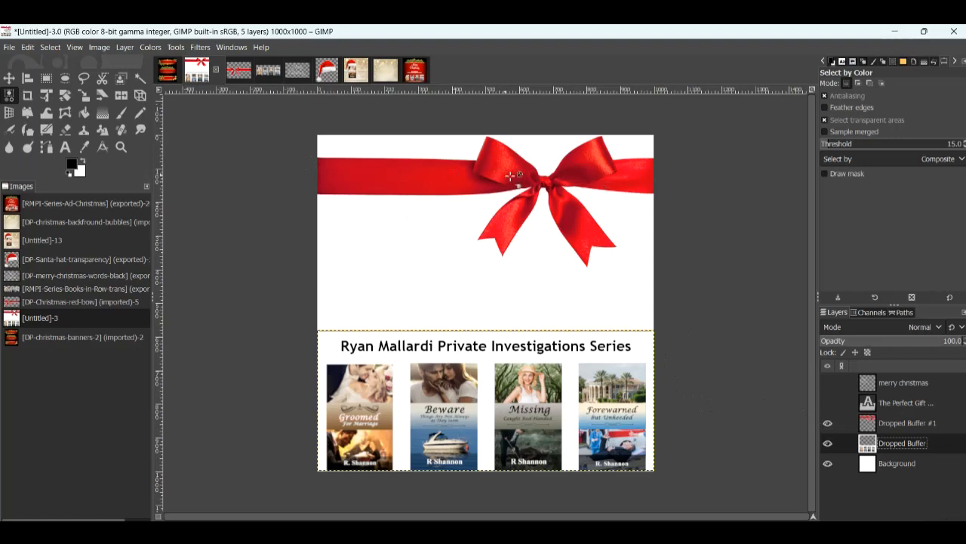
{"action": "left_click", "coordinate": [829, 403]}
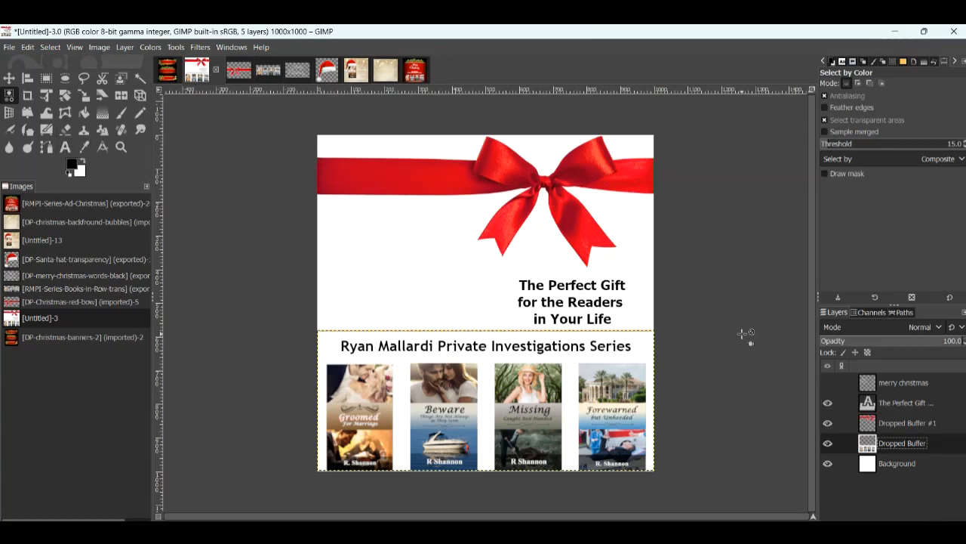
{"action": "left_click", "coordinate": [827, 383]}
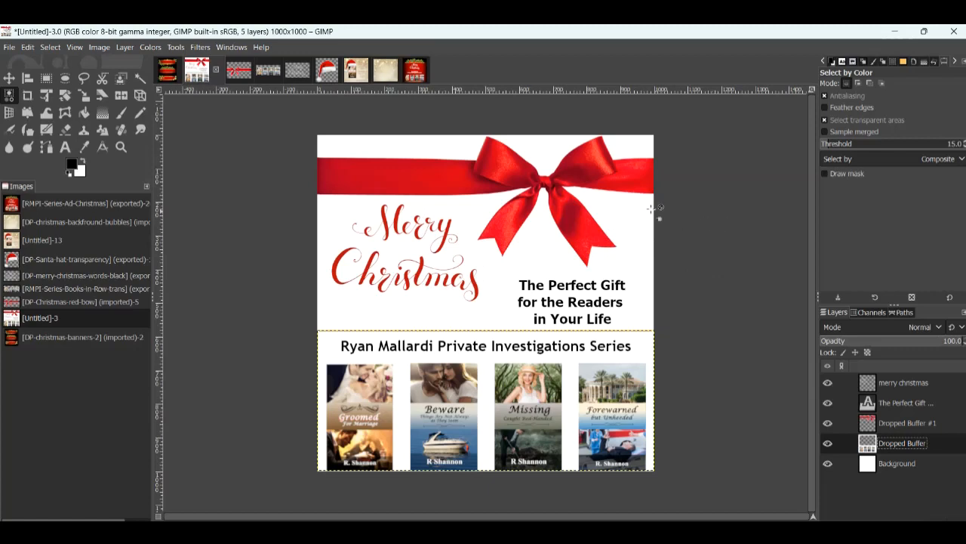
Compare the RMPI-Series-Ad-Christmas ad with its DP-christmas-banners-2 source image and leave only the ad's Background layer showing
{"action": "left_click", "coordinate": [419, 70]}
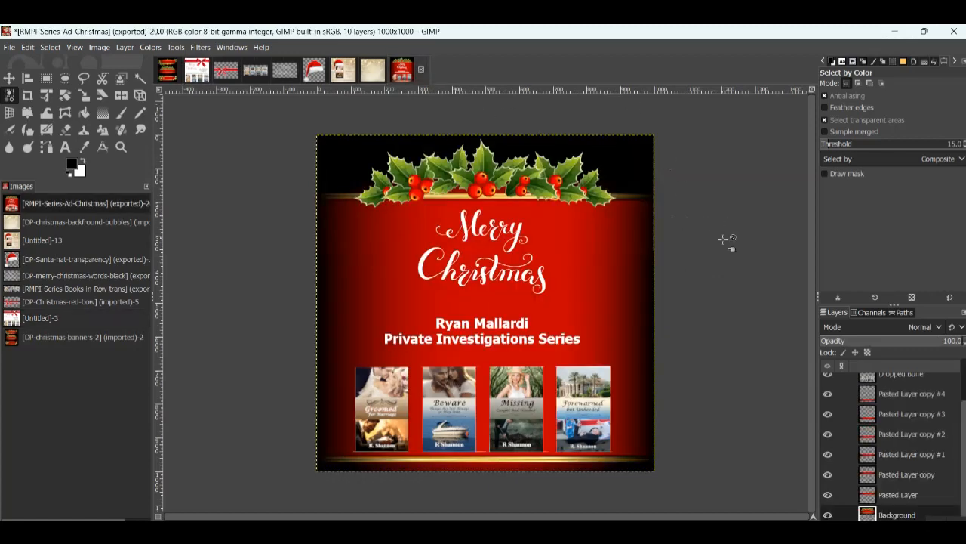
{"action": "left_click", "coordinate": [165, 72]}
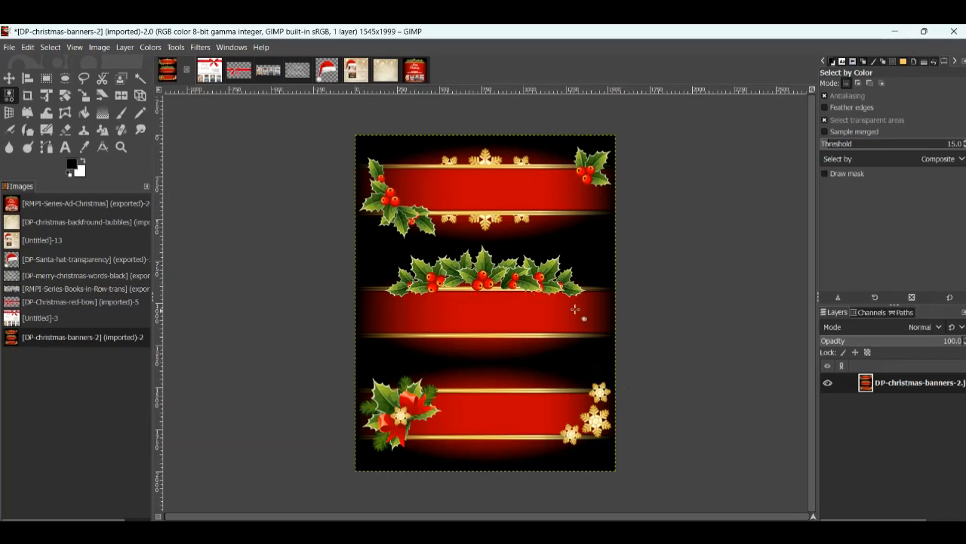
{"action": "left_click", "coordinate": [413, 74]}
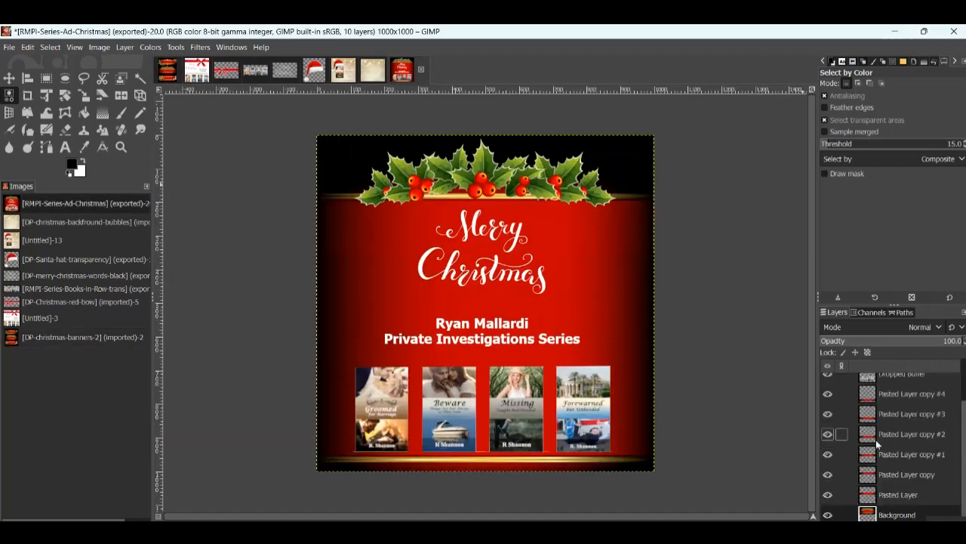
{"action": "scroll", "coordinate": [874, 446], "scroll_direction": "up", "scroll_amount": 2}
{"action": "scroll", "coordinate": [874, 446], "scroll_direction": "down", "scroll_amount": 2}
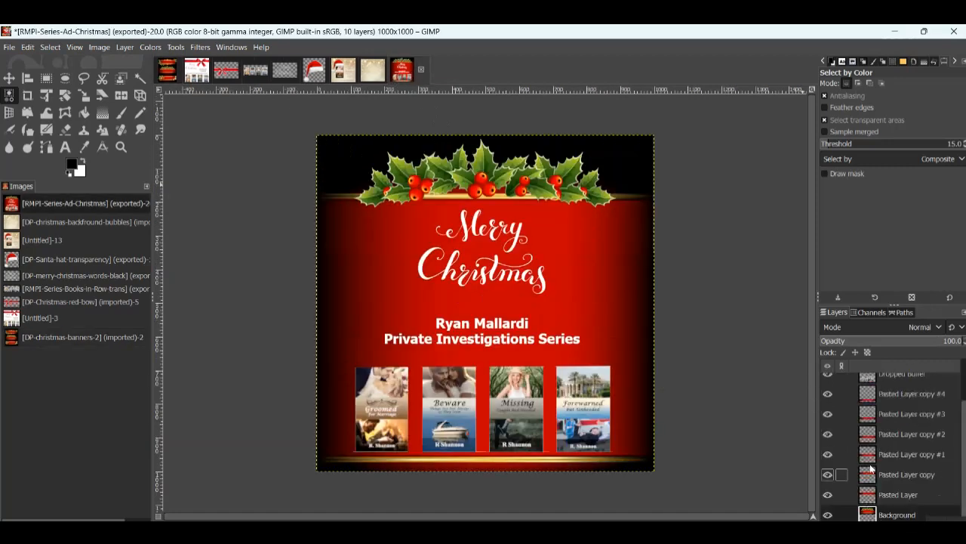
{"action": "left_click", "coordinate": [827, 514], "text": "shift"}
In DP-christmas-banners-2, rectangle-select the whole middle holly banner, about 1542 × 606 px, and bring up the editing commands for copying it
{"action": "left_click", "coordinate": [168, 74]}
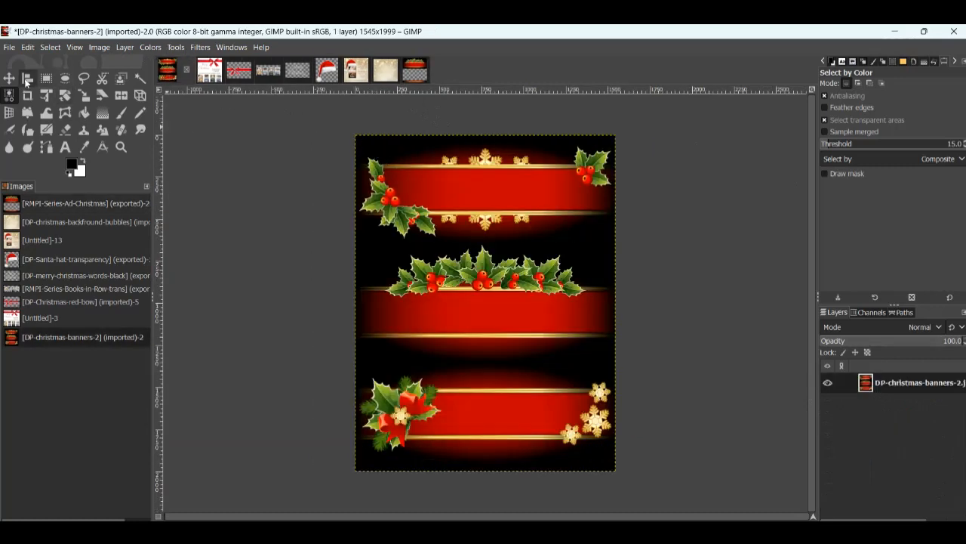
{"action": "left_click", "coordinate": [47, 79]}
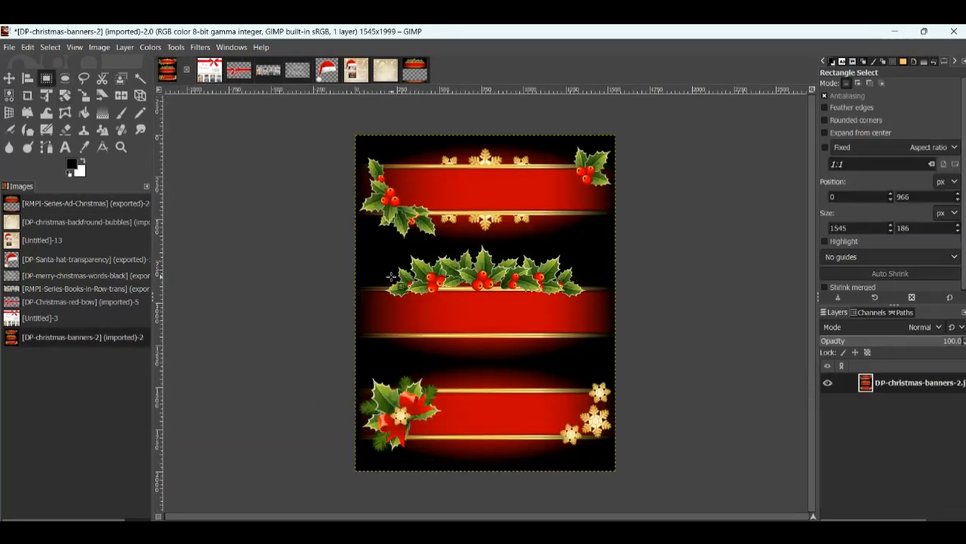
{"action": "left_click_drag", "start_coordinate": [355, 251], "coordinate": [616, 352]}
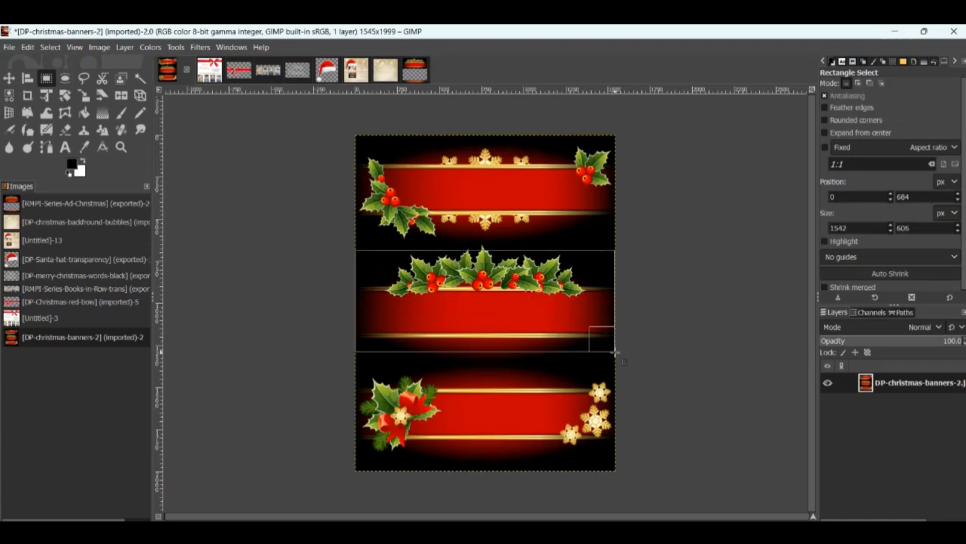
{"action": "right_click", "coordinate": [552, 293]}
{"action": "mouse_move", "coordinate": [588, 323]}
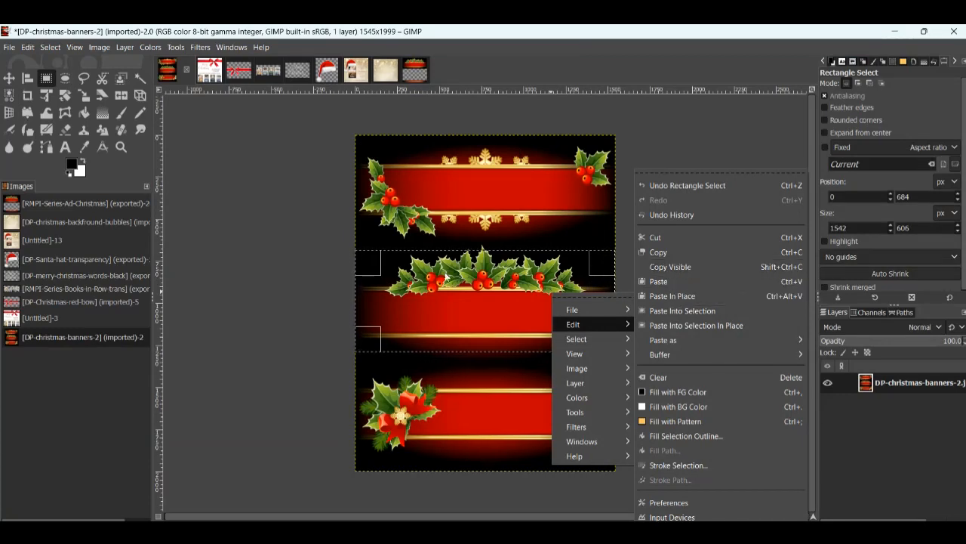
Return to the RMPI-Series-Ad-Christmas ad and show the Pasted Layer directly above Background
{"action": "left_click", "coordinate": [421, 73]}
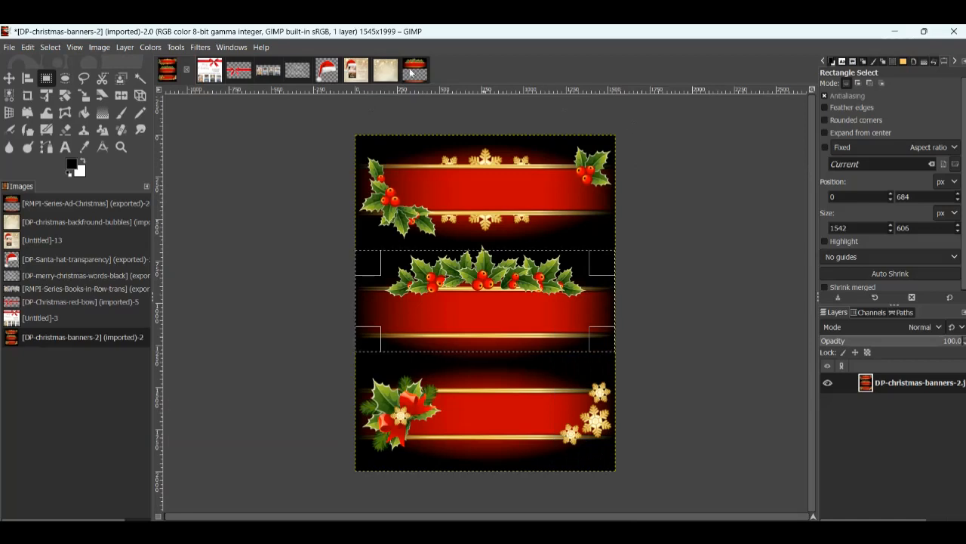
{"action": "left_click", "coordinate": [413, 74]}
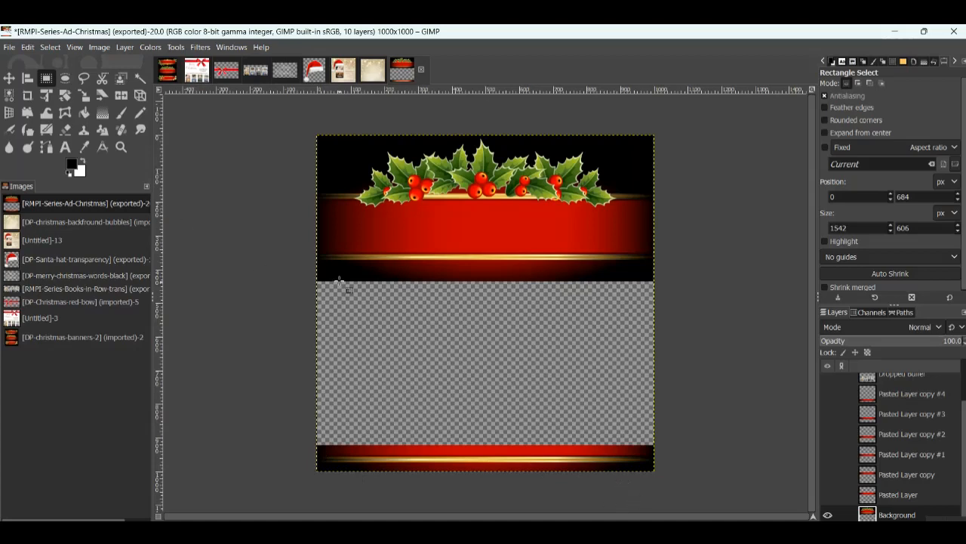
{"action": "left_click", "coordinate": [831, 496]}
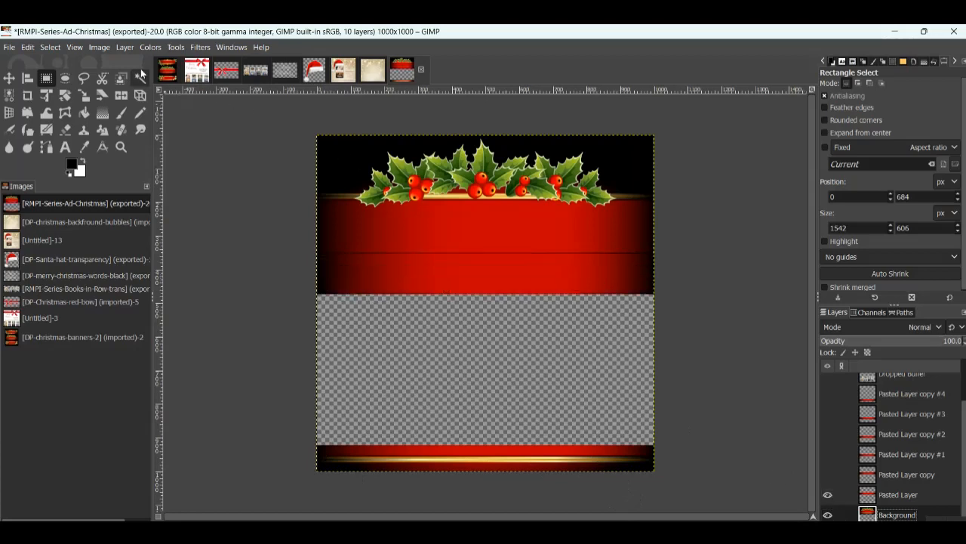
In DP-christmas-banners-2, clear the selection, then rectangle-select the middle banner's plain red strip, about 1551 × 174 px, and copy it
{"action": "left_click", "coordinate": [163, 76]}
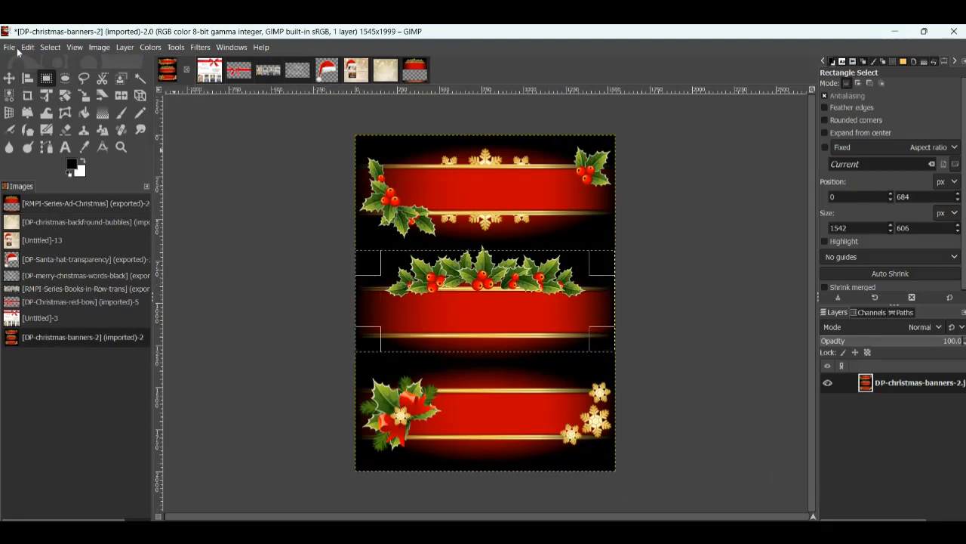
{"action": "left_click", "coordinate": [51, 47]}
{"action": "left_click", "coordinate": [54, 63]}
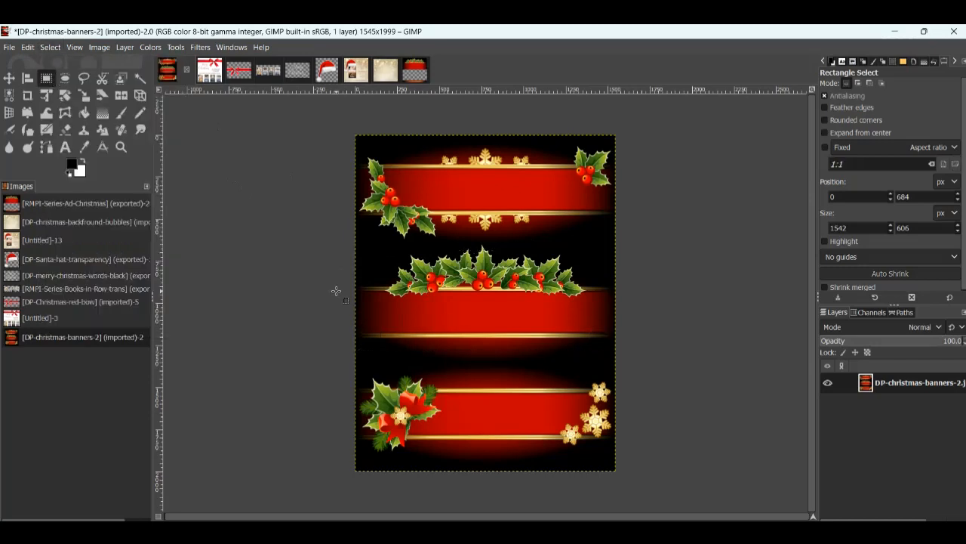
{"action": "left_click_drag", "start_coordinate": [354, 296], "coordinate": [450, 339]}
{"action": "left_click_drag", "start_coordinate": [582, 330], "coordinate": [615, 329]}
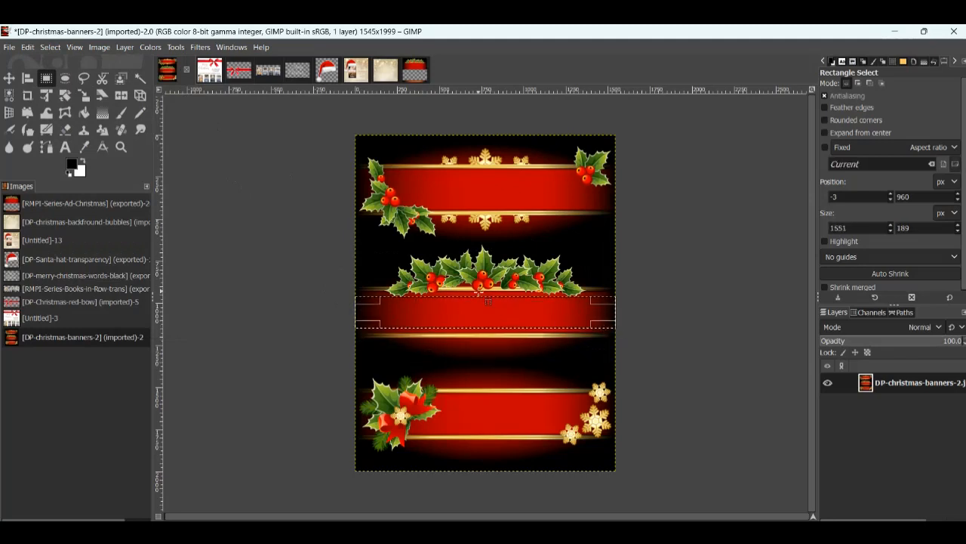
{"action": "left_click_drag", "start_coordinate": [481, 297], "coordinate": [480, 302]}
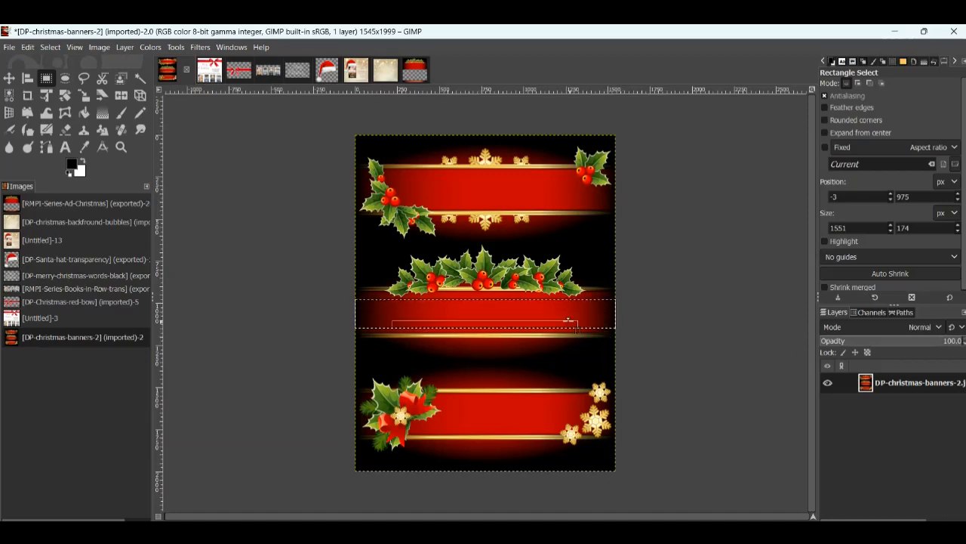
{"action": "right_click", "coordinate": [548, 315]}
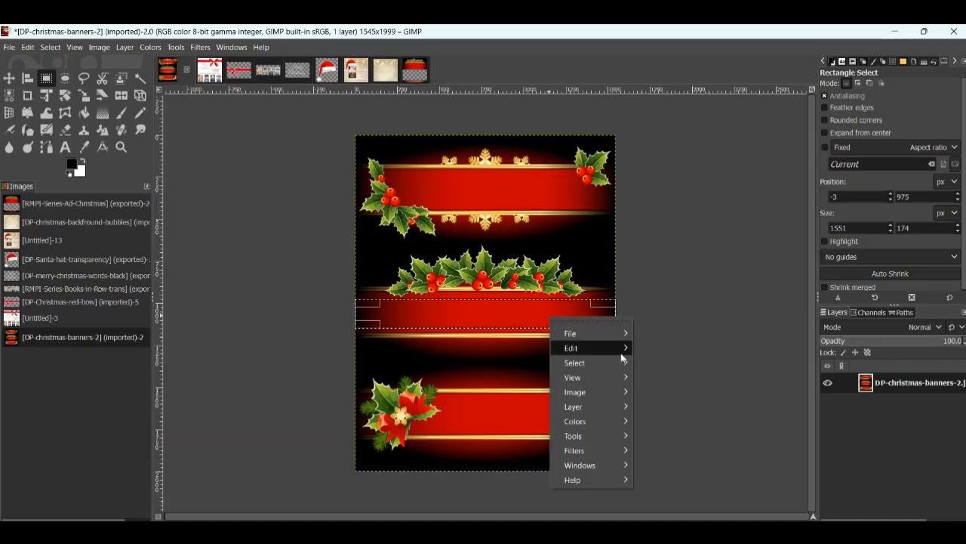
{"action": "mouse_move", "coordinate": [619, 349]}
{"action": "left_click", "coordinate": [678, 268]}
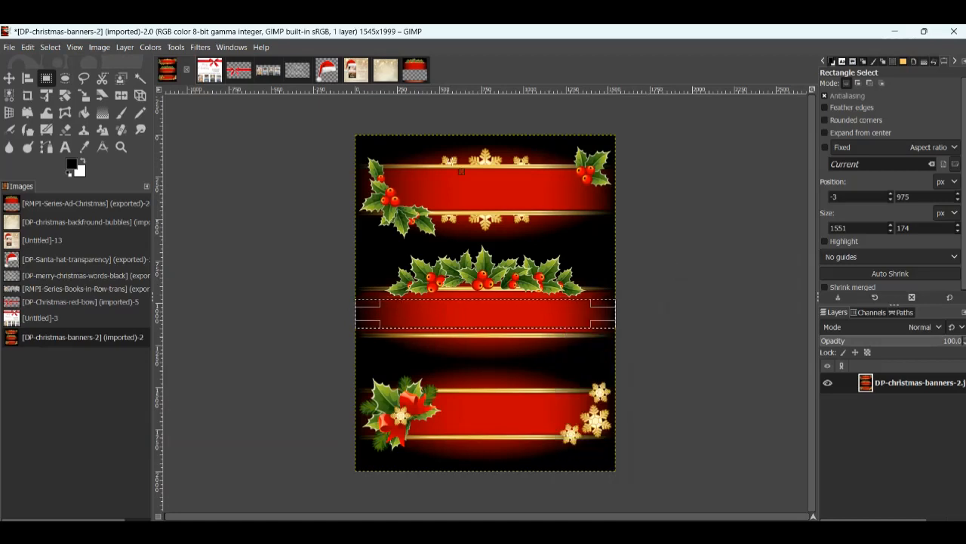
Return to the RMPI-Series-Ad-Christmas ad and show Pasted Layer copy through Pasted Layer copy #4 one after another
{"action": "left_click", "coordinate": [408, 79]}
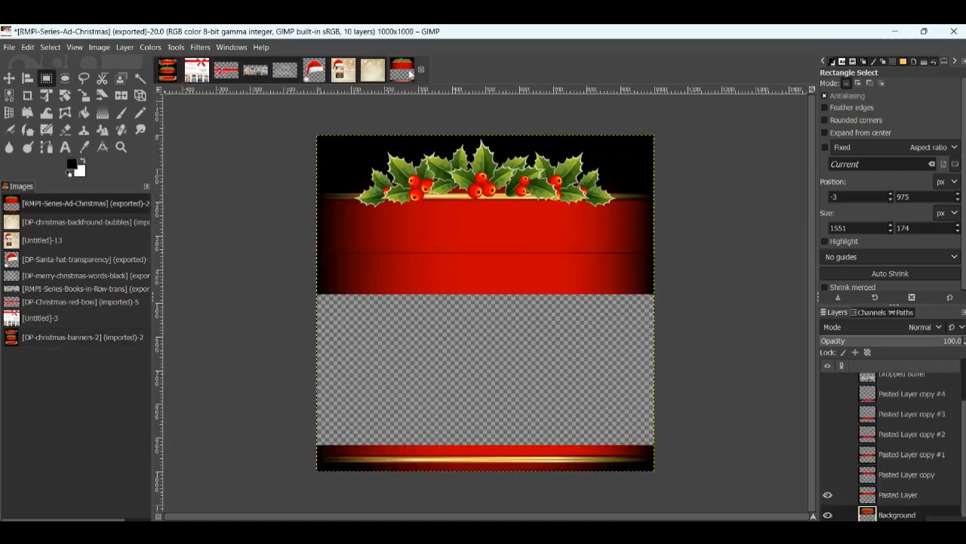
{"action": "left_click", "coordinate": [828, 475]}
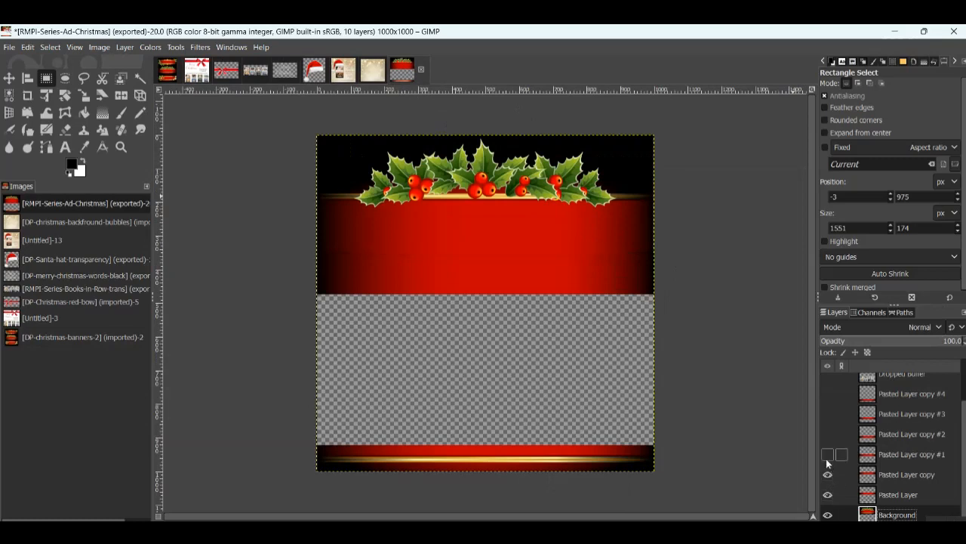
{"action": "left_click", "coordinate": [826, 454]}
{"action": "left_click", "coordinate": [827, 434]}
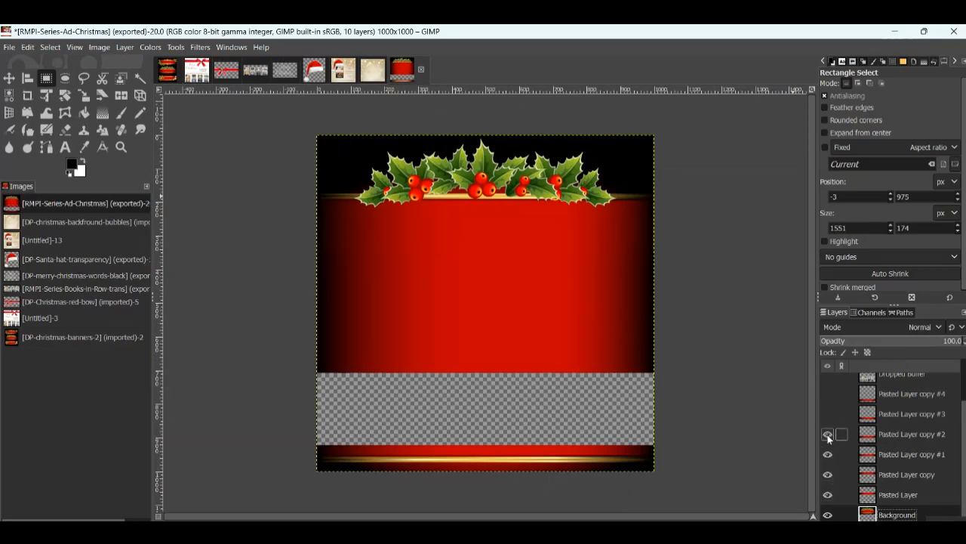
{"action": "left_click", "coordinate": [827, 414]}
{"action": "left_click", "coordinate": [827, 394]}
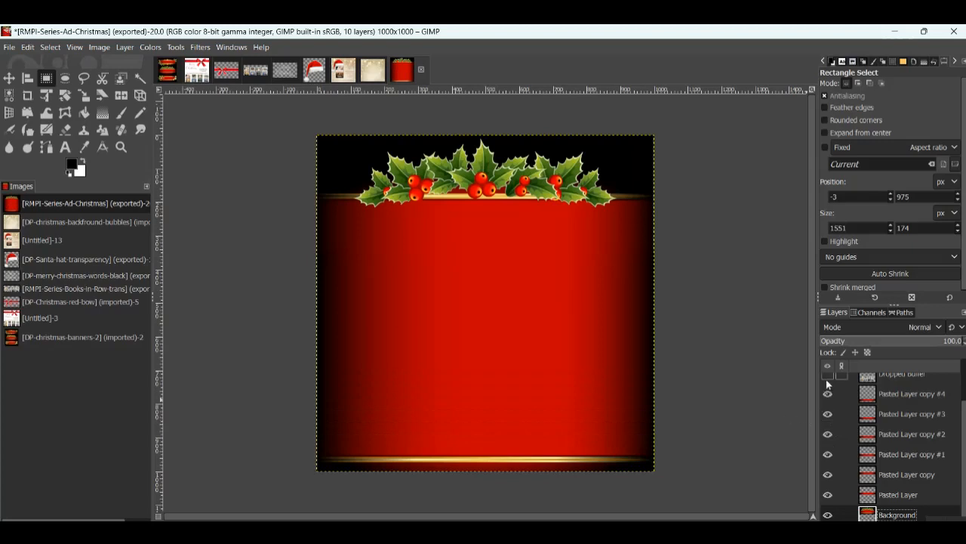
Show the book covers layer Dropped Buffer and the Merry Christmas wording layer Dropped Buffer #1
{"action": "scroll", "coordinate": [827, 389], "scroll_direction": "up", "scroll_amount": 3}
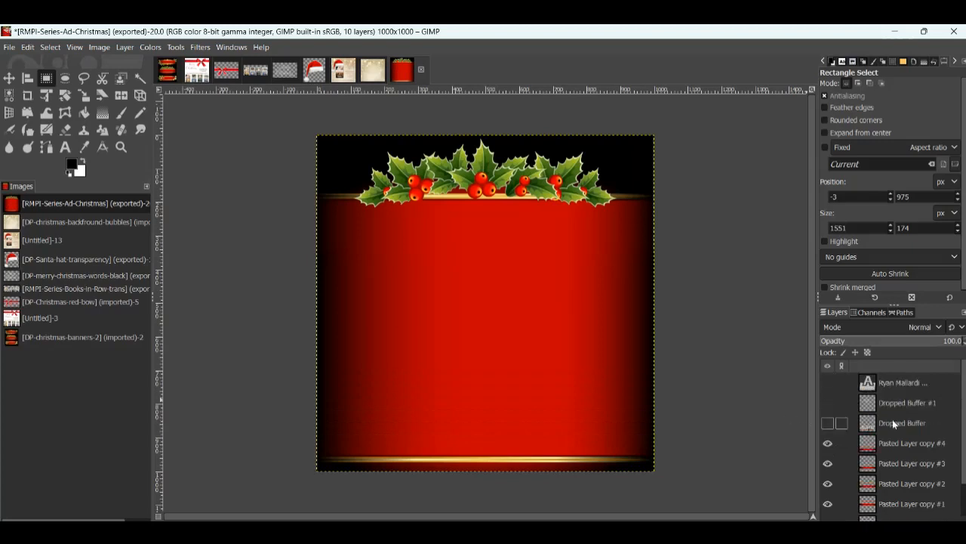
{"action": "left_click", "coordinate": [828, 425]}
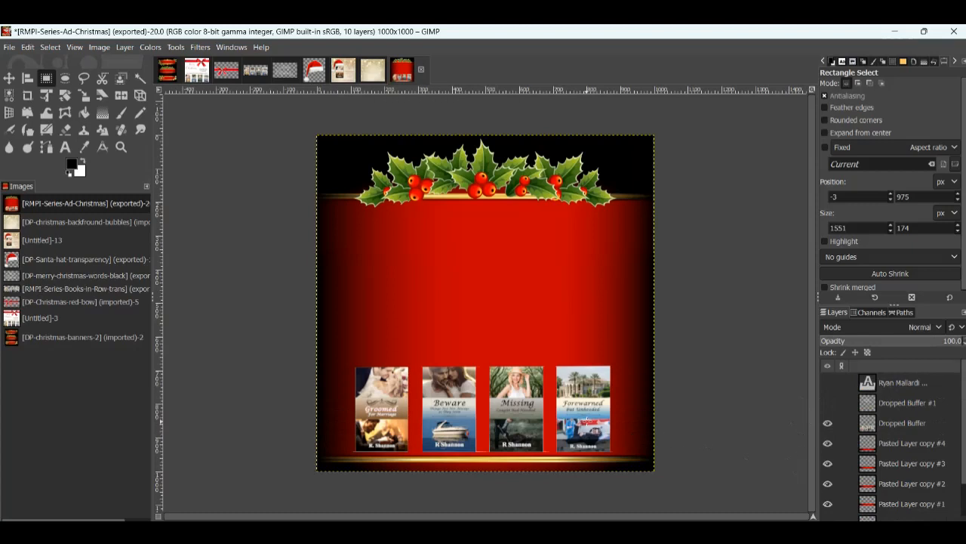
{"action": "left_click", "coordinate": [828, 402]}
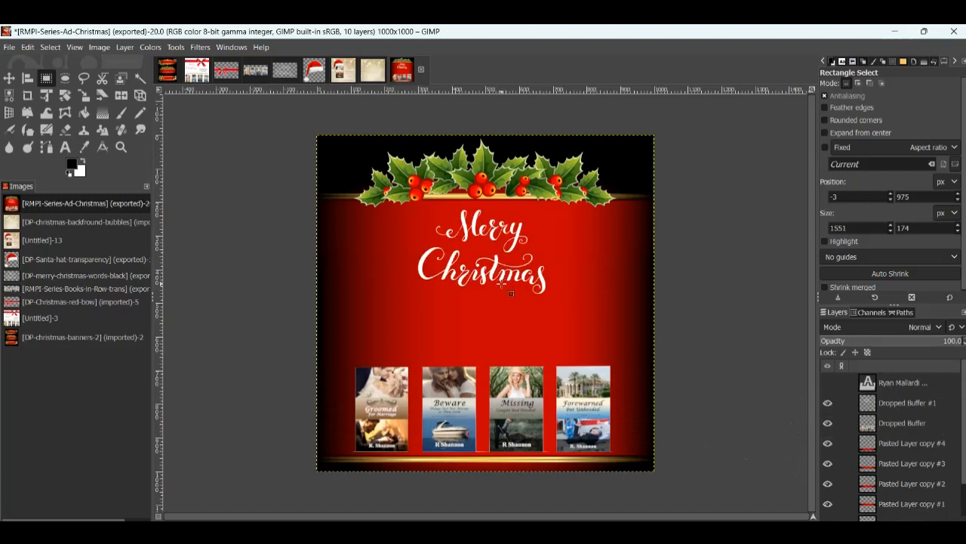
Compare the ad's wording with its DP-merry-christmas-words-black source image, and show the ad's Private Investigations Series text layer
{"action": "left_click", "coordinate": [276, 74]}
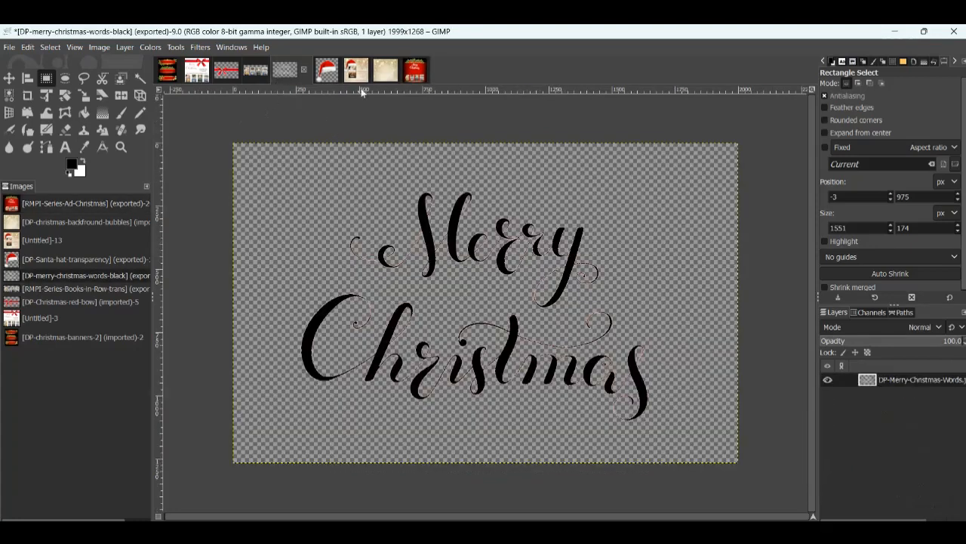
{"action": "left_click", "coordinate": [414, 71]}
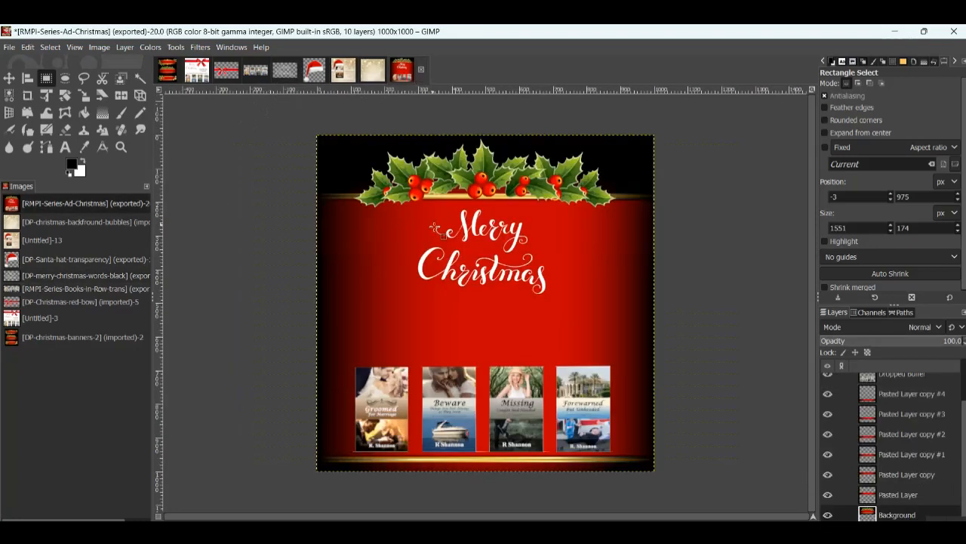
{"action": "scroll", "coordinate": [901, 421], "scroll_direction": "up", "scroll_amount": 3}
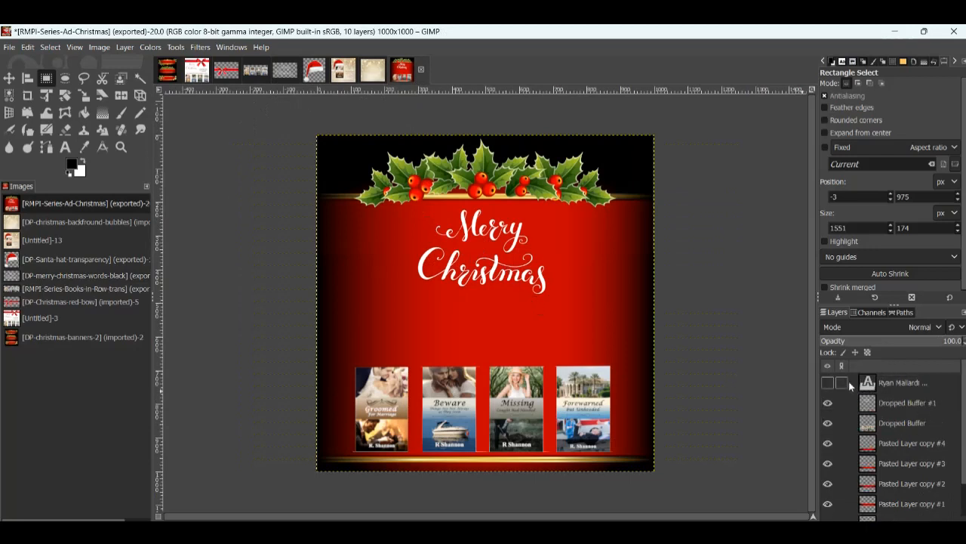
{"action": "left_click", "coordinate": [824, 382]}
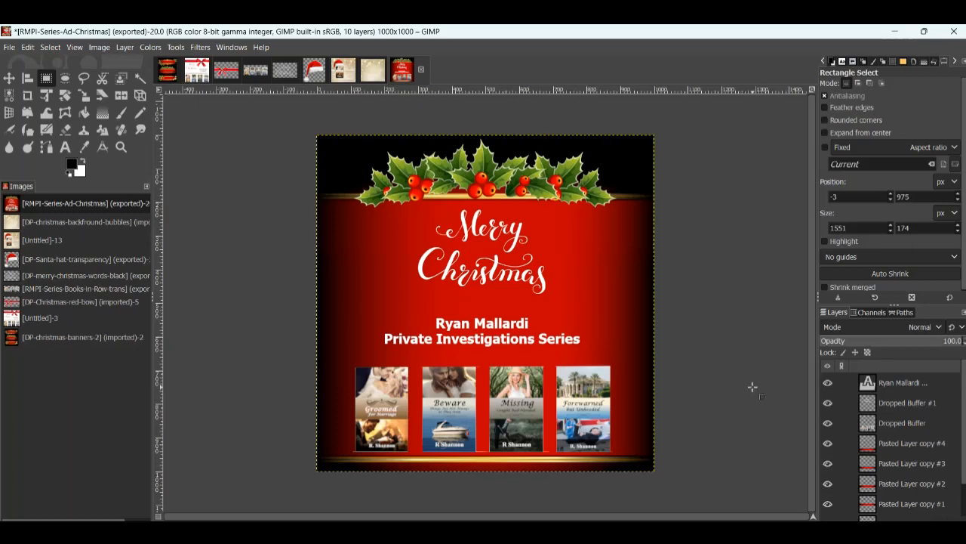
View the DP-Christmas-red-bow image, return to the RMPI-Series-Ad-Christmas ad, and minimize GIMP
{"action": "left_click", "coordinate": [221, 75]}
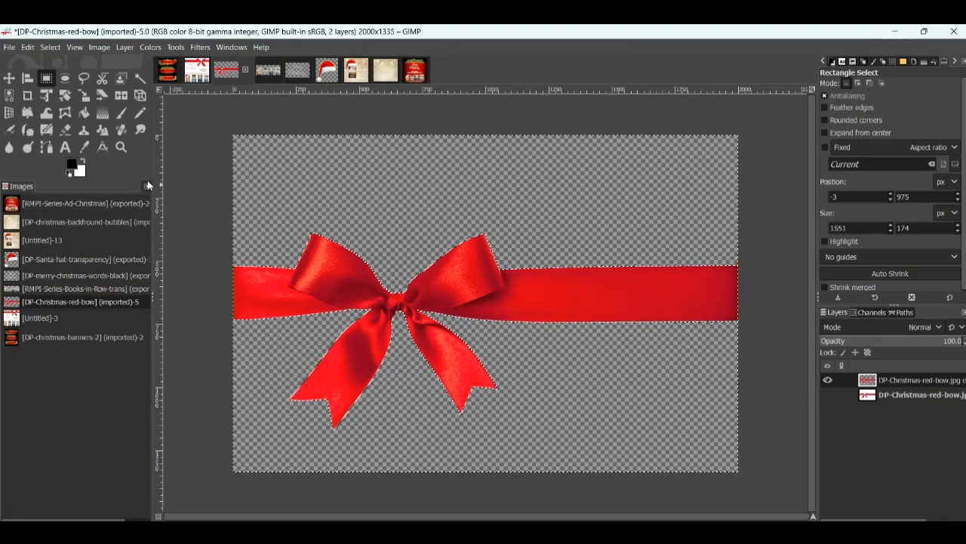
{"action": "left_click", "coordinate": [415, 70]}
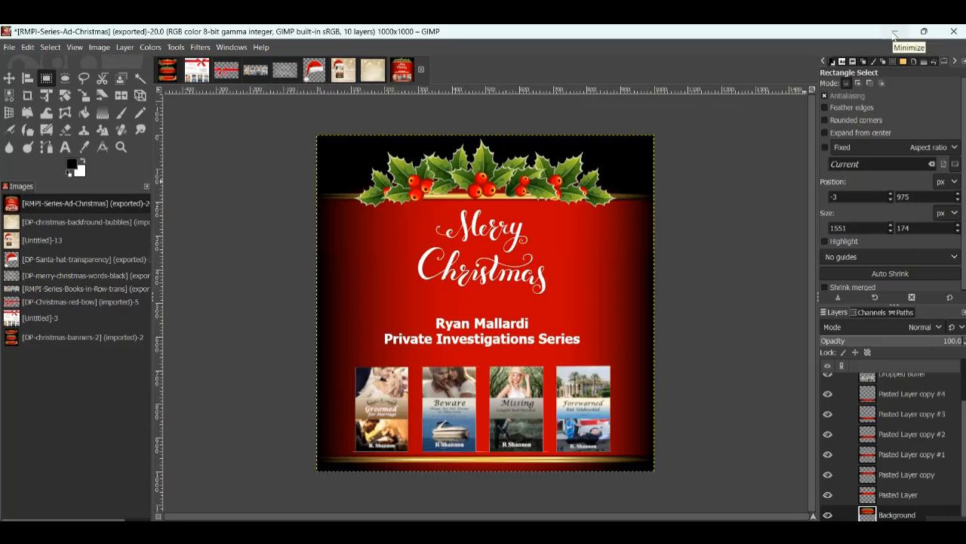
{"action": "left_click", "coordinate": [894, 31]}
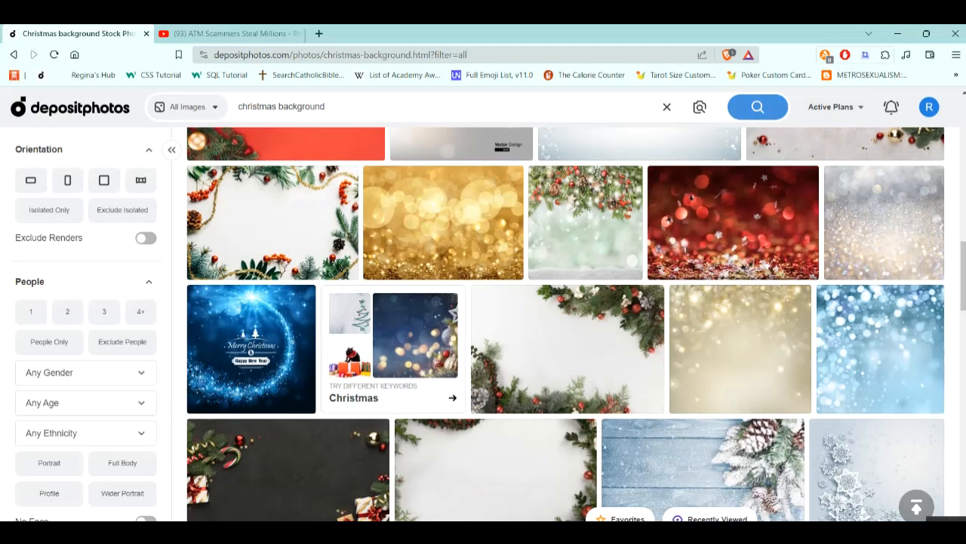
Switch to File Explorer and open the CURRENT-PROJECT folder
{"action": "key", "text": "alt+Tab"}
{"action": "scroll", "coordinate": [161, 390], "scroll_direction": "down", "scroll_amount": 4}
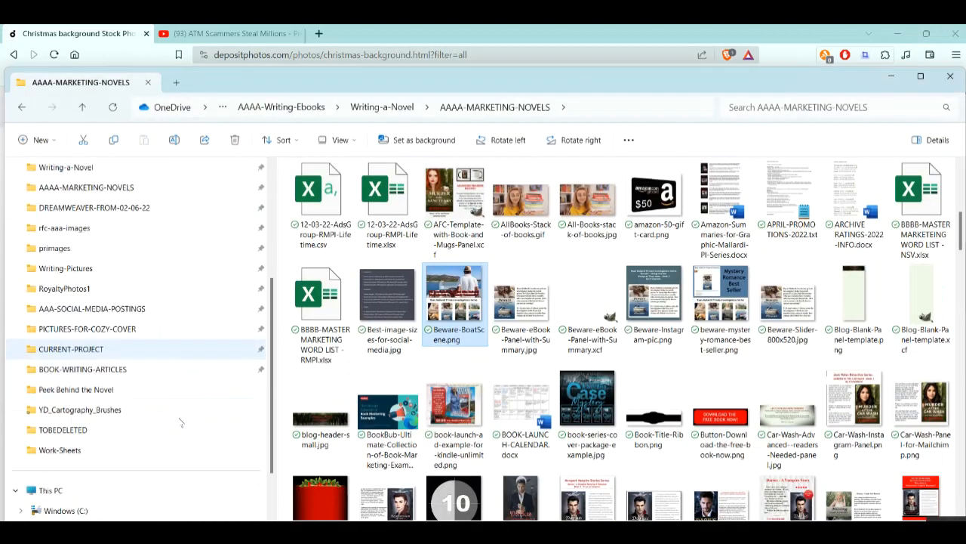
{"action": "left_click", "coordinate": [75, 289]}
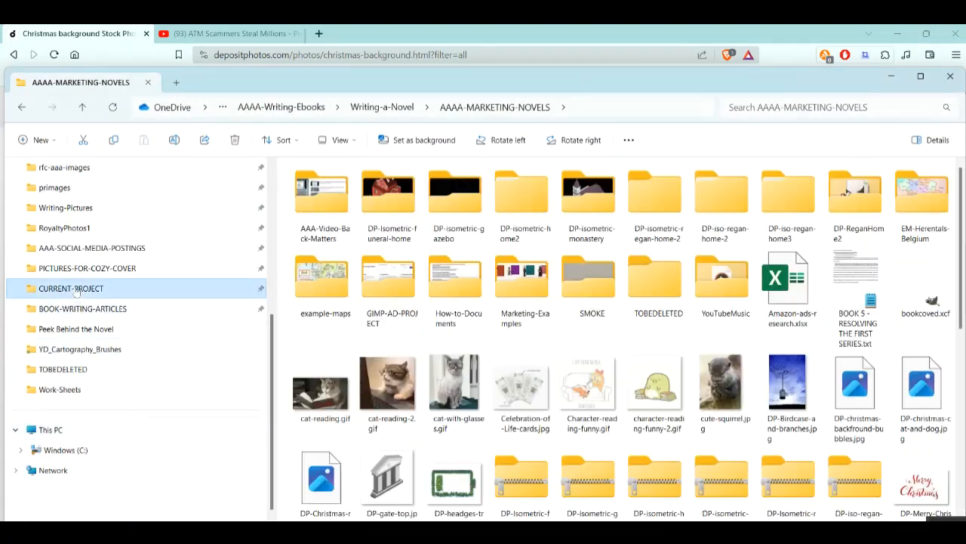
Point out DP-christmas-backfround-bubbles.jpg, DP-Christmas-red-bow.jpg, DP-Santa-hat.jpg and DP-Santa-hat-transparency.png in turn among the project files
{"action": "scroll", "coordinate": [731, 355], "scroll_direction": "down", "scroll_amount": 5}
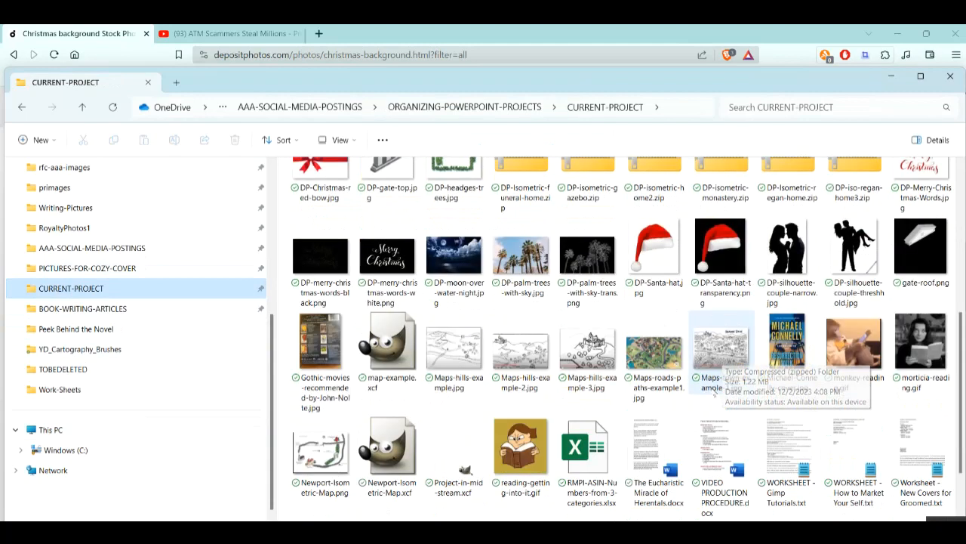
{"action": "scroll", "coordinate": [712, 390], "scroll_direction": "up", "scroll_amount": 4}
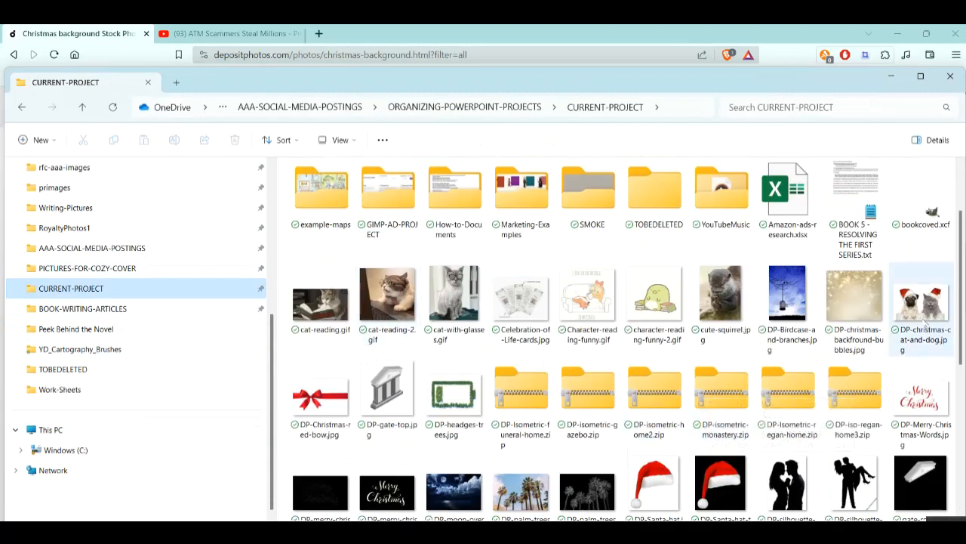
{"action": "left_click", "coordinate": [860, 317]}
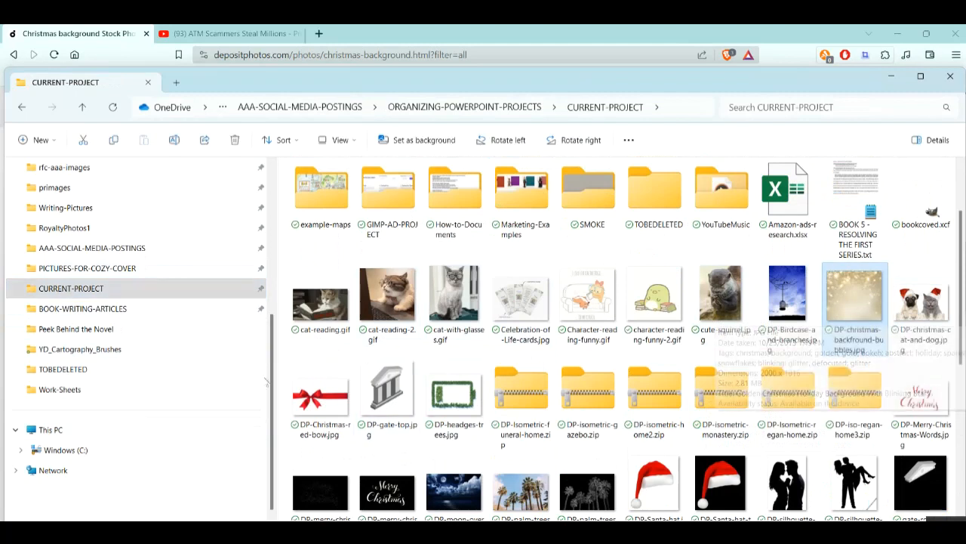
{"action": "left_click", "coordinate": [309, 407]}
{"action": "scroll", "coordinate": [316, 411], "scroll_direction": "down", "scroll_amount": 2}
{"action": "mouse_move", "coordinate": [315, 274]}
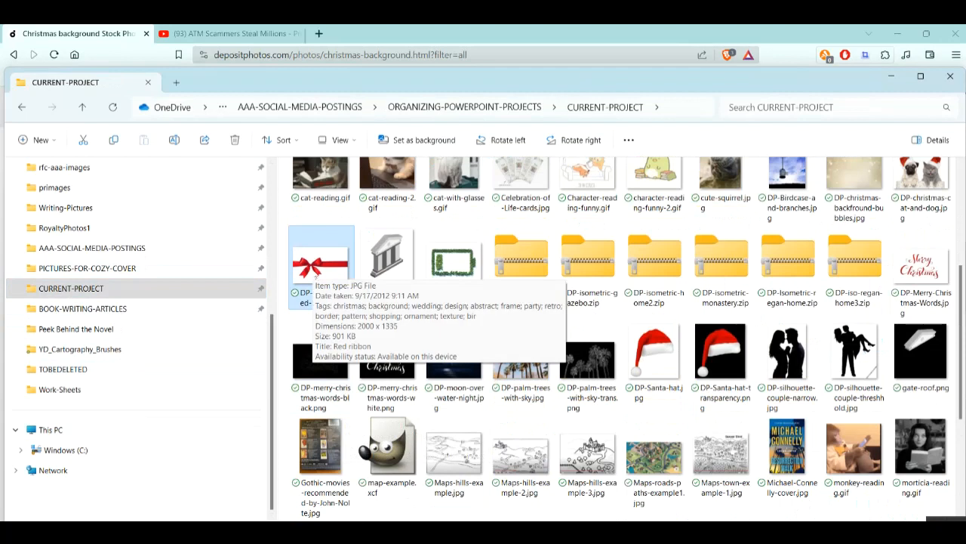
{"action": "left_click", "coordinate": [667, 362]}
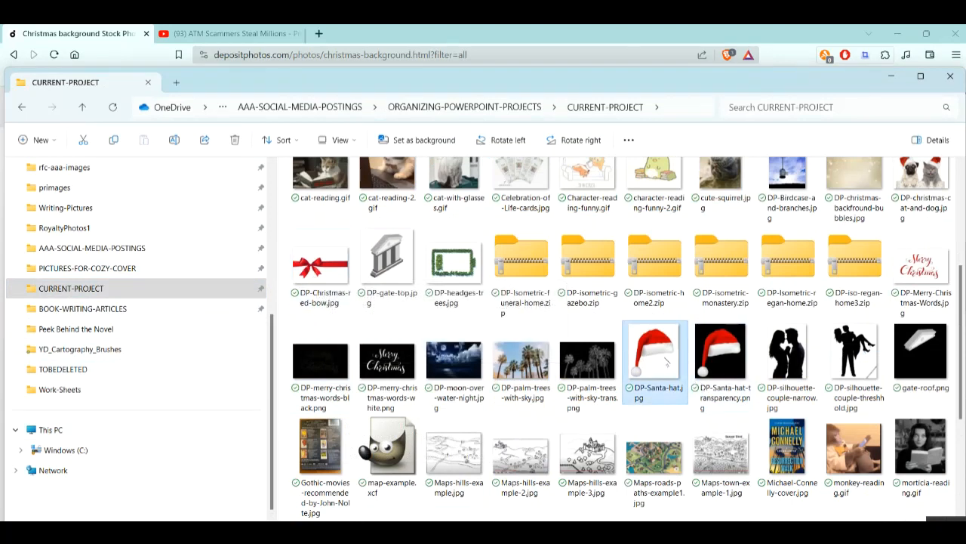
{"action": "left_click", "coordinate": [735, 367]}
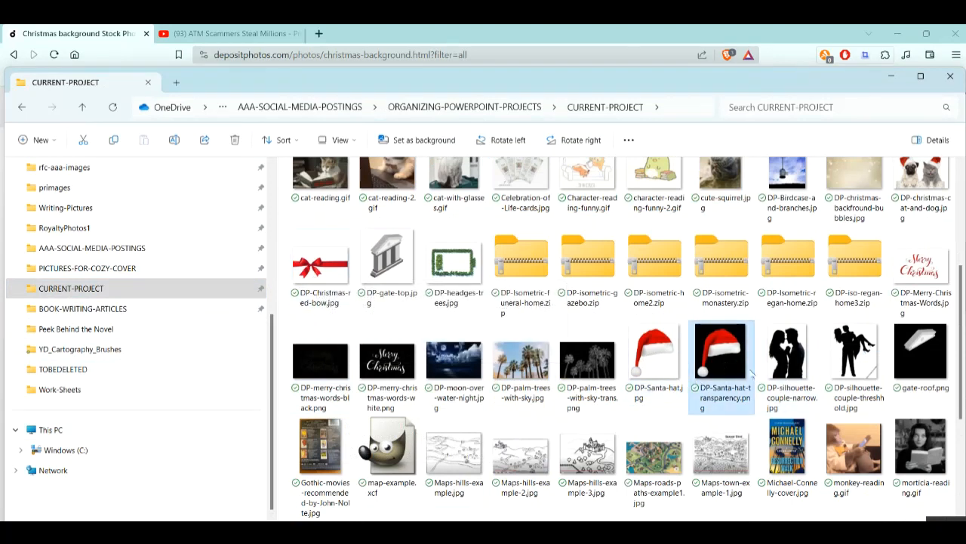
{"action": "mouse_move", "coordinate": [718, 371]}
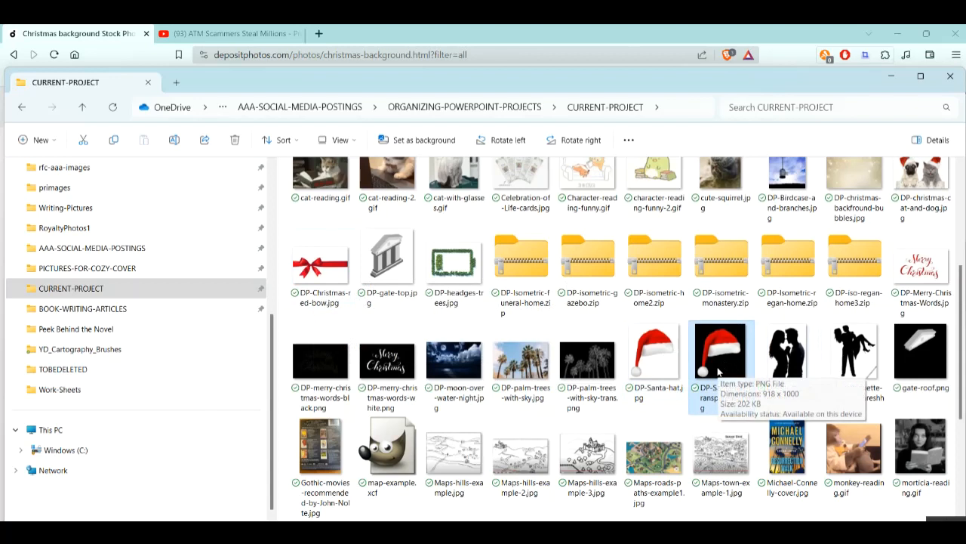
Look through the CURRENT-PROJECT files again and select DP-Santa-hat.jpg
{"action": "scroll", "coordinate": [718, 370], "scroll_direction": "up", "scroll_amount": 3}
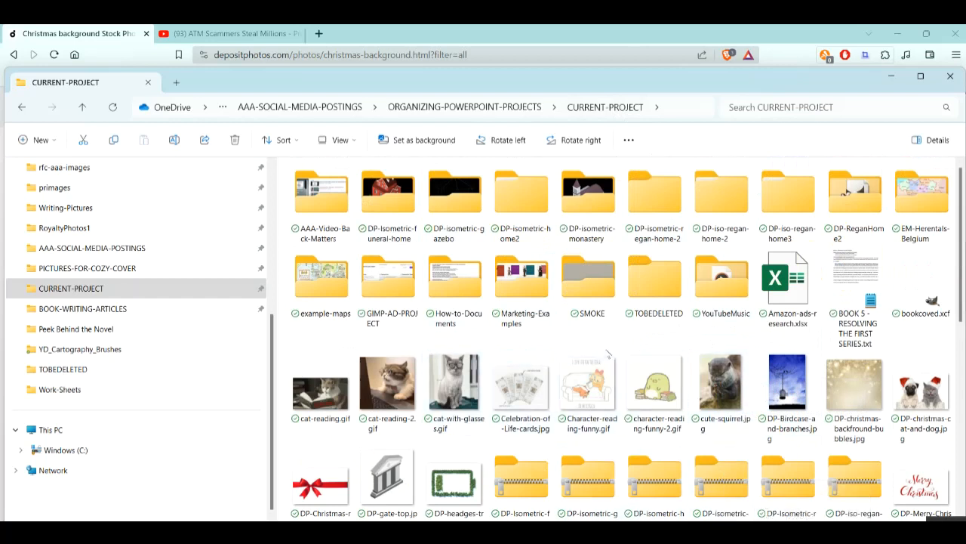
{"action": "scroll", "coordinate": [608, 351], "scroll_direction": "down", "scroll_amount": 1}
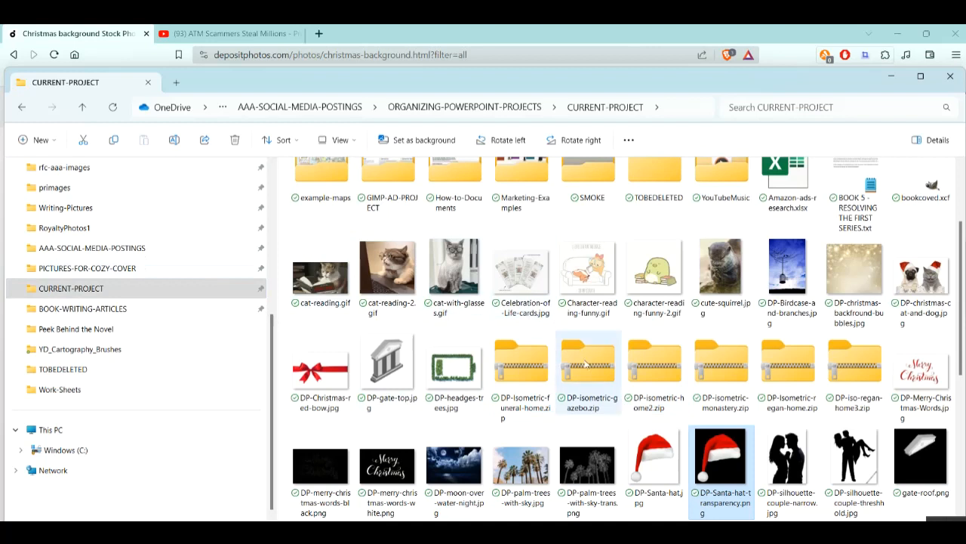
{"action": "scroll", "coordinate": [626, 355], "scroll_direction": "down", "scroll_amount": 2}
{"action": "left_click", "coordinate": [658, 286]}
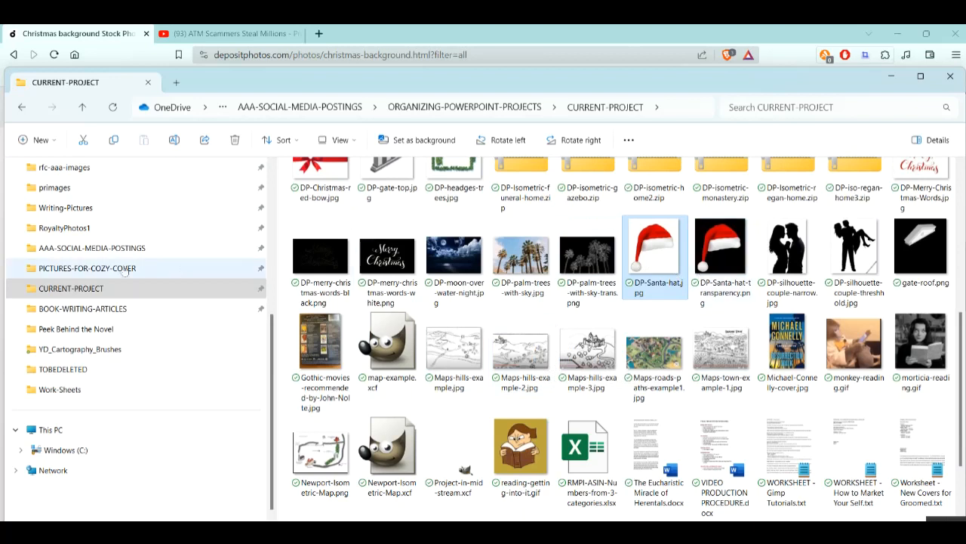
Open the RoyaltyPhotos1 folder and look through its stock images down to the DP-prefixed files
{"action": "left_click", "coordinate": [76, 228]}
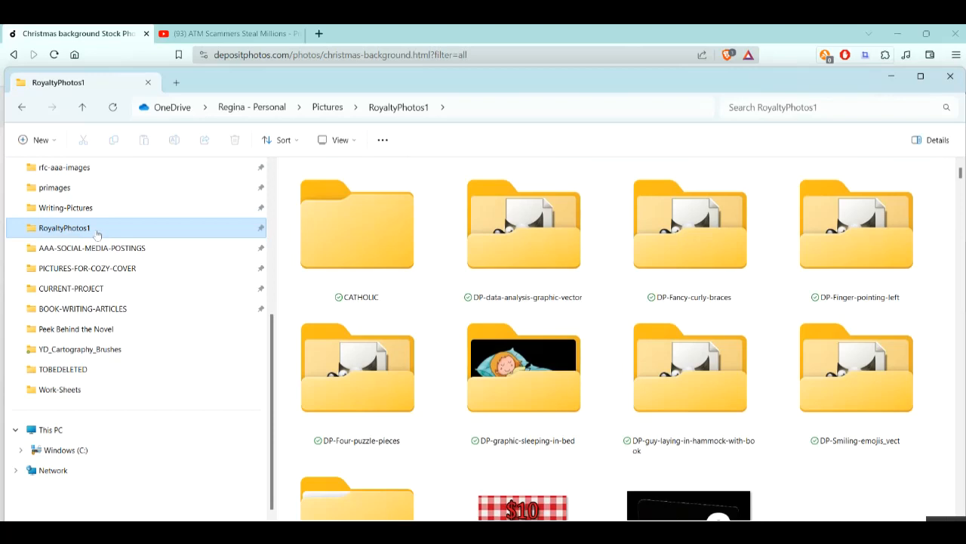
{"action": "scroll", "coordinate": [709, 383], "scroll_direction": "down", "scroll_amount": 4}
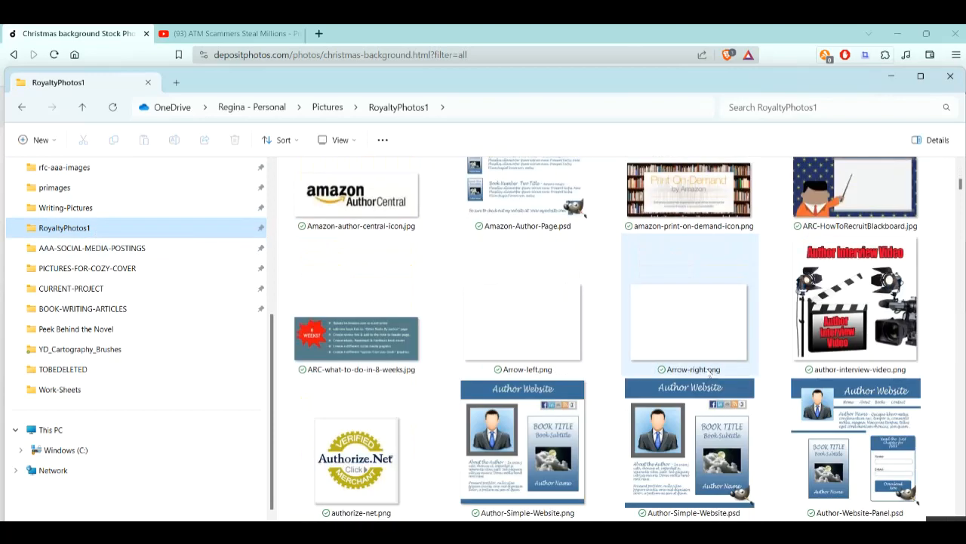
{"action": "scroll", "coordinate": [710, 389], "scroll_direction": "down", "scroll_amount": 6}
{"action": "scroll", "coordinate": [708, 395], "scroll_direction": "down", "scroll_amount": 5}
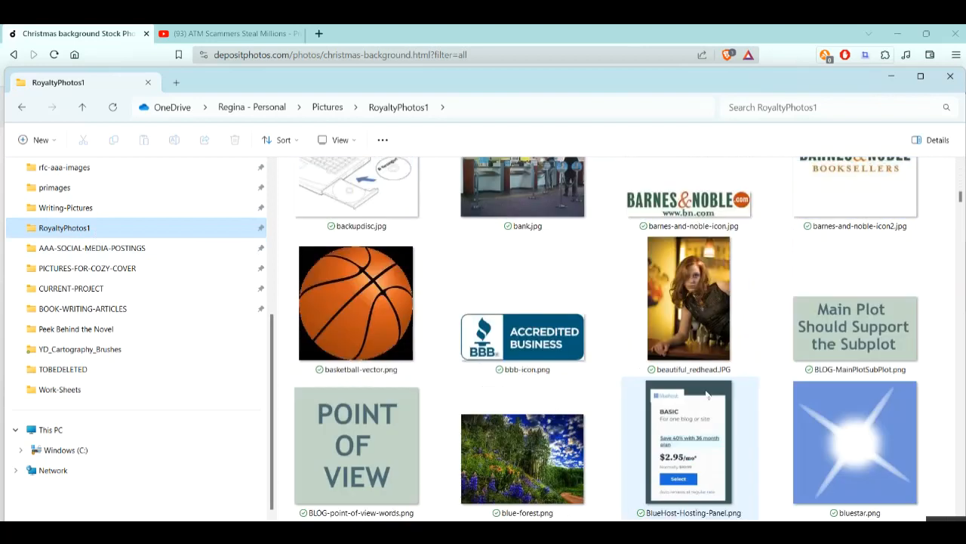
{"action": "scroll", "coordinate": [610, 401], "scroll_direction": "down", "scroll_amount": 3}
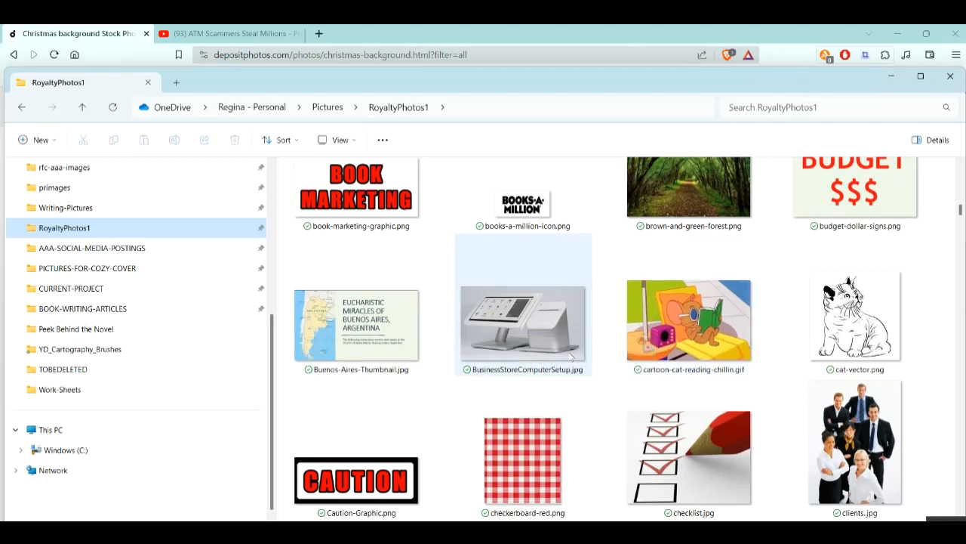
{"action": "mouse_move", "coordinate": [571, 356]}
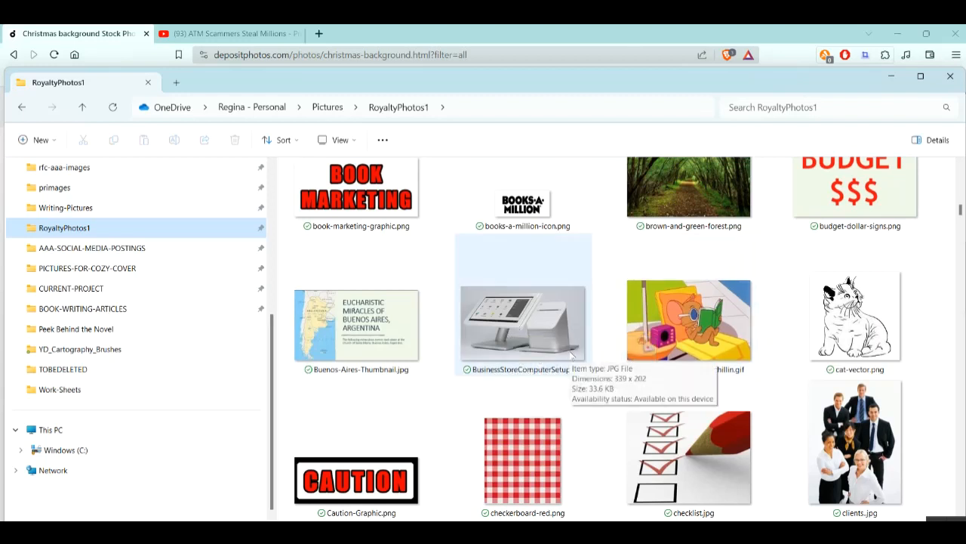
{"action": "scroll", "coordinate": [572, 355], "scroll_direction": "down", "scroll_amount": 6}
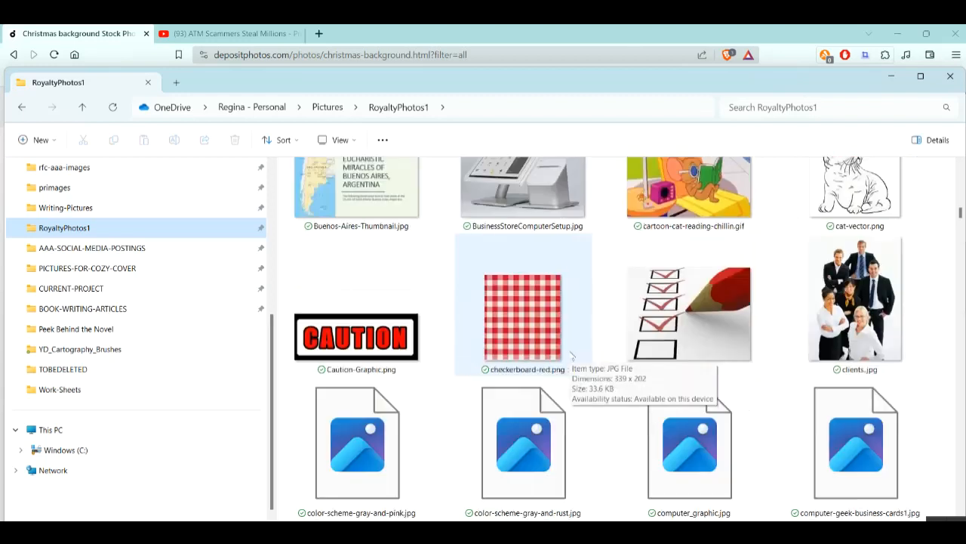
{"action": "scroll", "coordinate": [571, 356], "scroll_direction": "down", "scroll_amount": 15}
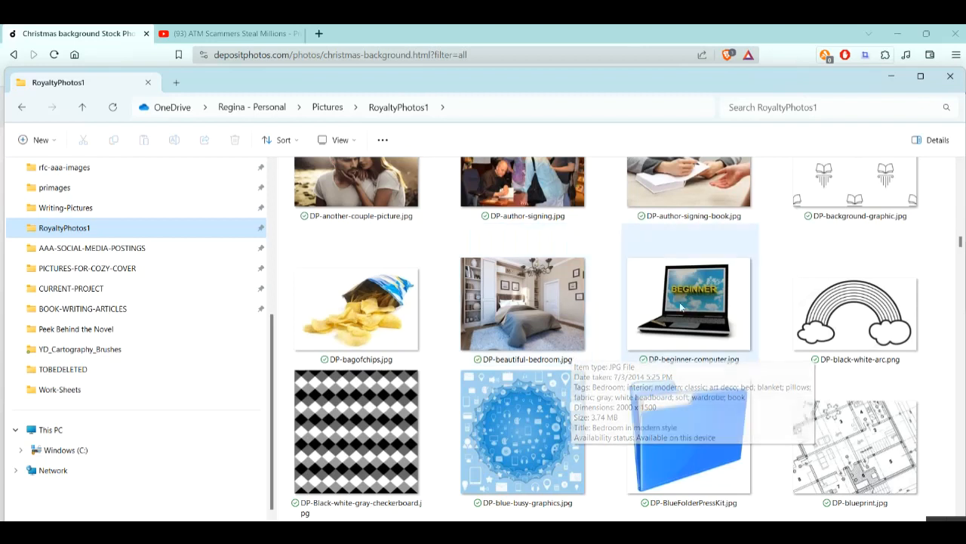
Return to the CURRENT-PROJECT folder and review its Christmas and silhouette image files
{"action": "left_click", "coordinate": [126, 289]}
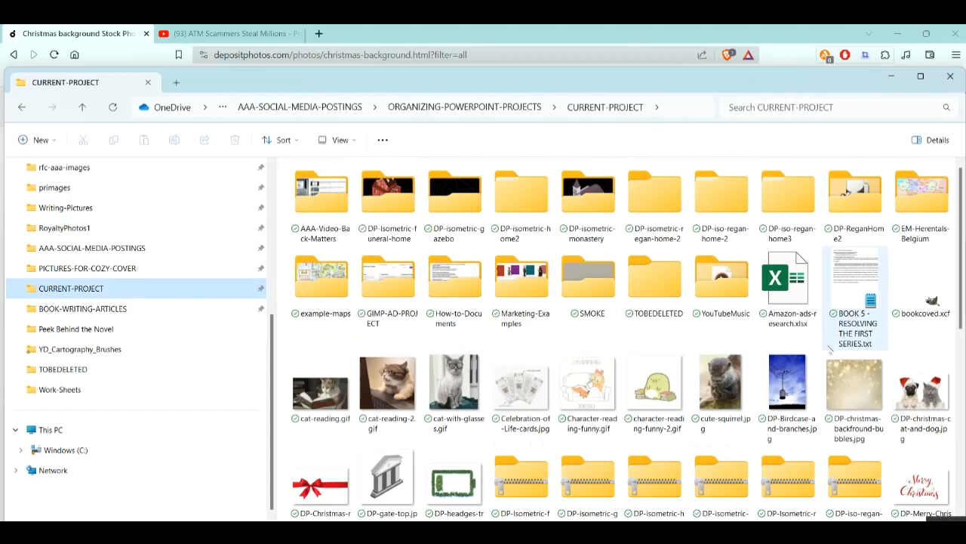
{"action": "scroll", "coordinate": [754, 392], "scroll_direction": "down", "scroll_amount": 4}
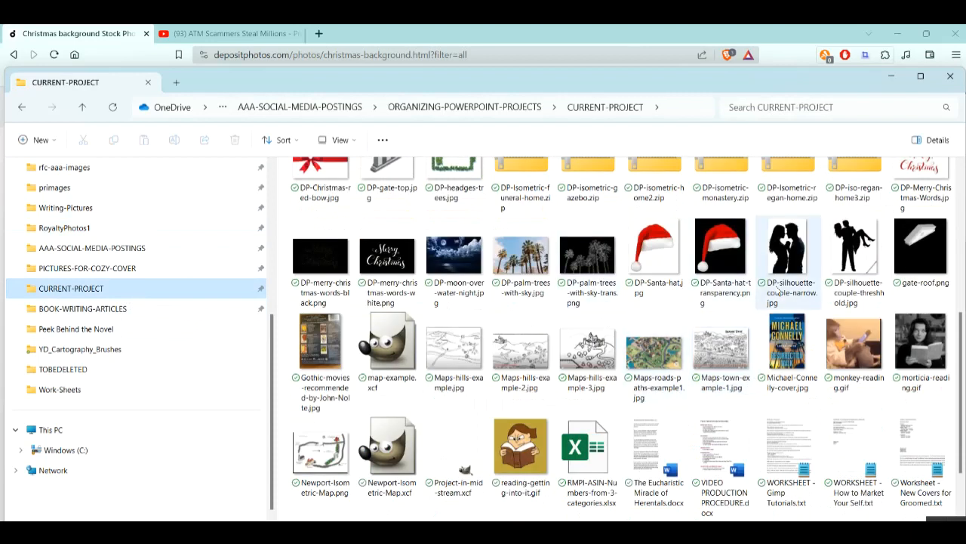
{"action": "mouse_move", "coordinate": [777, 290]}
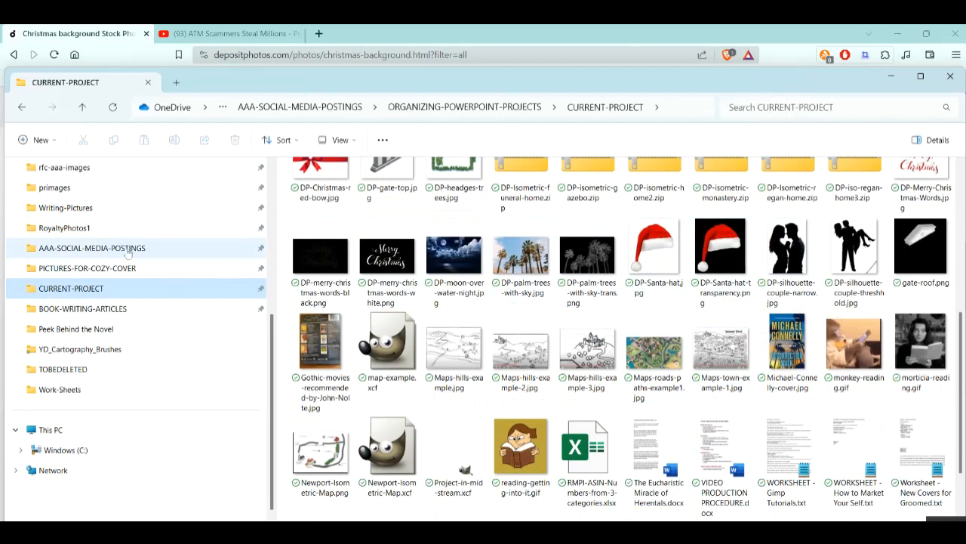
Open the AAAA-MARKETING-NOVELS folder and search it for "Groomed"
{"action": "scroll", "coordinate": [193, 281], "scroll_direction": "up", "scroll_amount": 1}
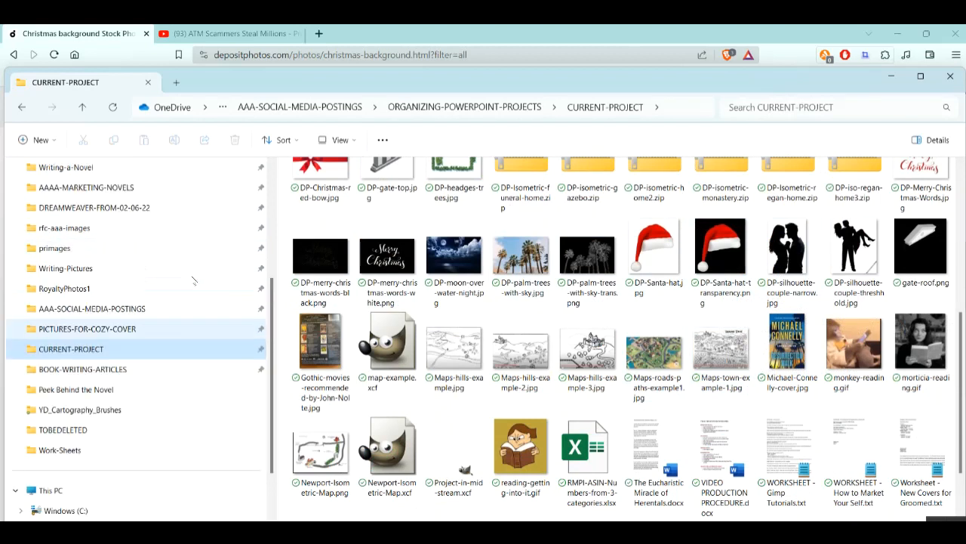
{"action": "left_click", "coordinate": [109, 192]}
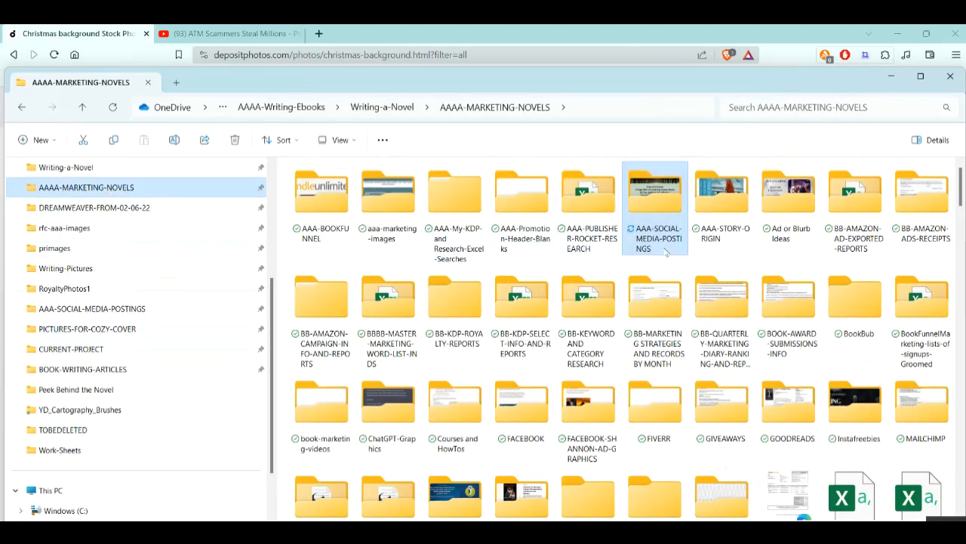
{"action": "left_click", "coordinate": [894, 99]}
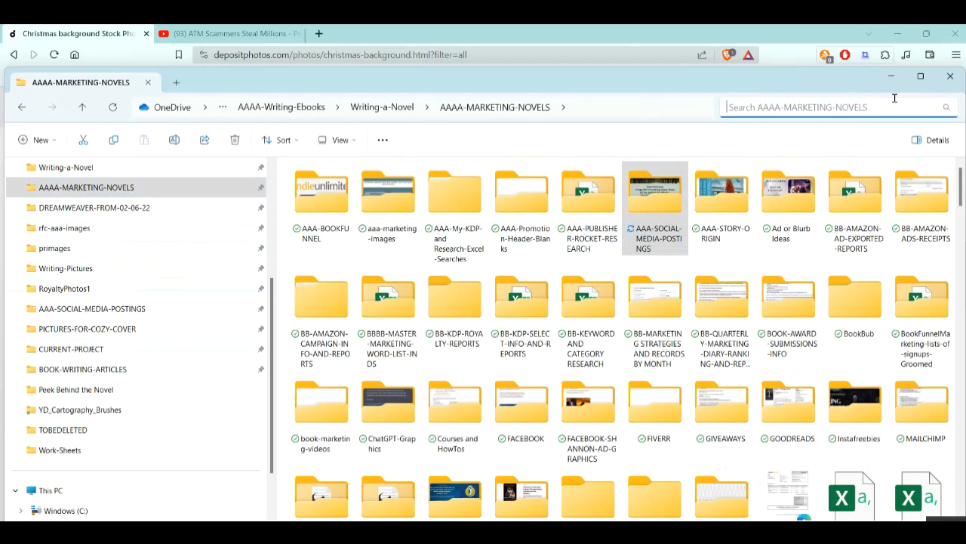
{"action": "type", "text": "Groomed"}
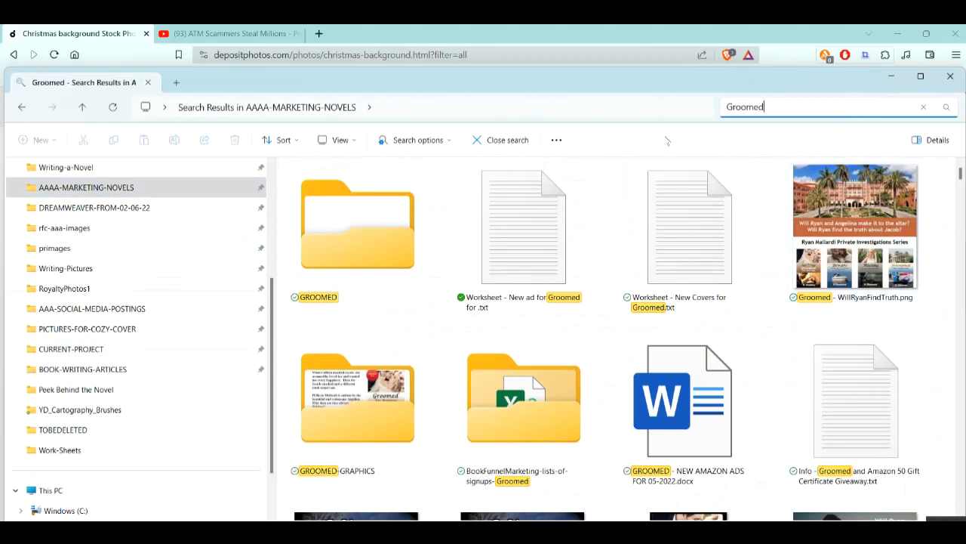
Examine the Groomed search results, comparing the folders, worksheets, cover images and ad graphics
{"action": "scroll", "coordinate": [747, 197], "scroll_direction": "down", "scroll_amount": 2}
{"action": "scroll", "coordinate": [745, 199], "scroll_direction": "down", "scroll_amount": 2}
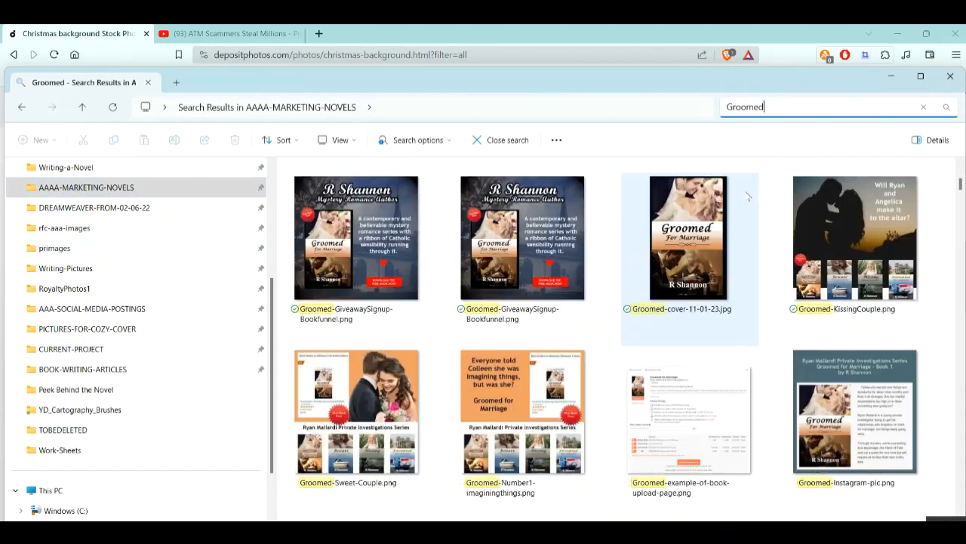
{"action": "scroll", "coordinate": [780, 274], "scroll_direction": "down", "scroll_amount": 2}
{"action": "scroll", "coordinate": [780, 274], "scroll_direction": "down", "scroll_amount": 6}
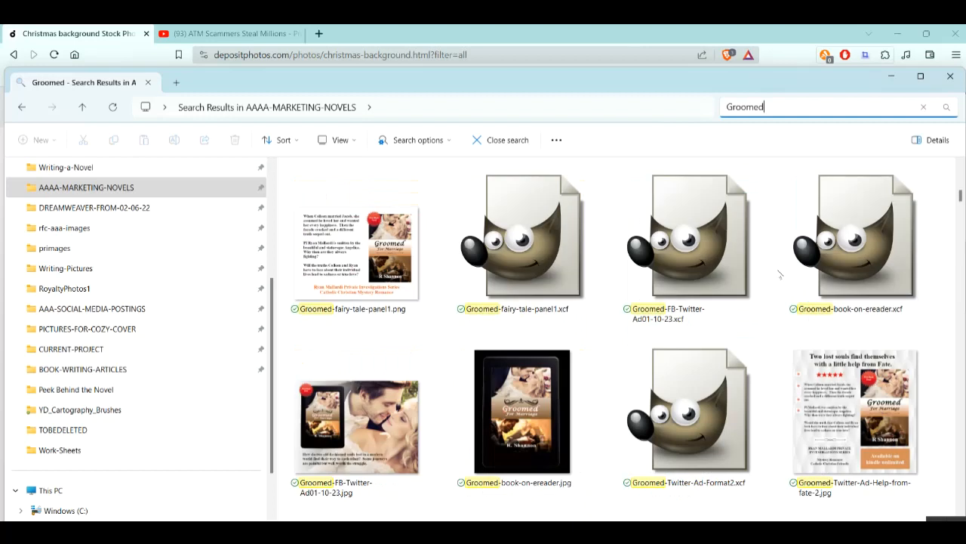
{"action": "scroll", "coordinate": [785, 275], "scroll_direction": "up", "scroll_amount": 8}
{"action": "scroll", "coordinate": [785, 275], "scroll_direction": "up", "scroll_amount": 3}
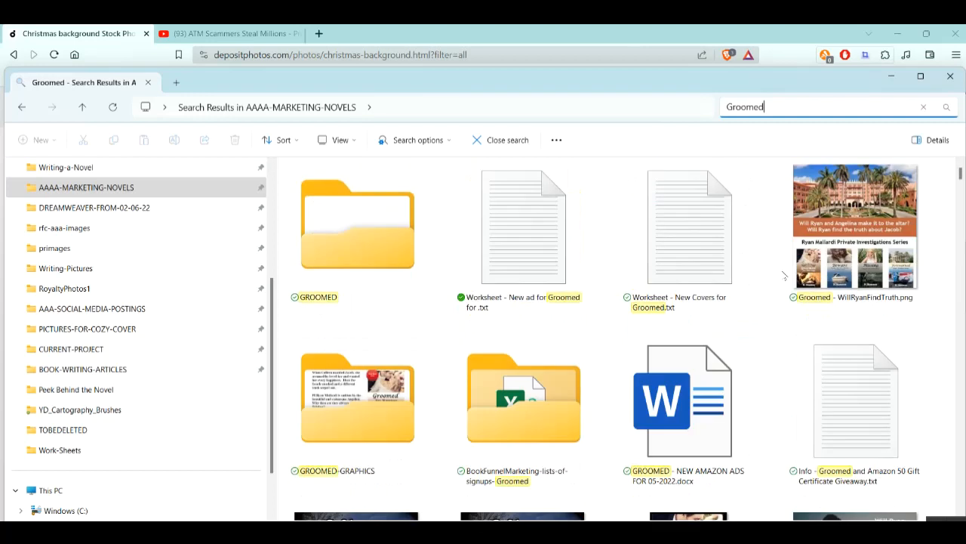
{"action": "mouse_move", "coordinate": [833, 370]}
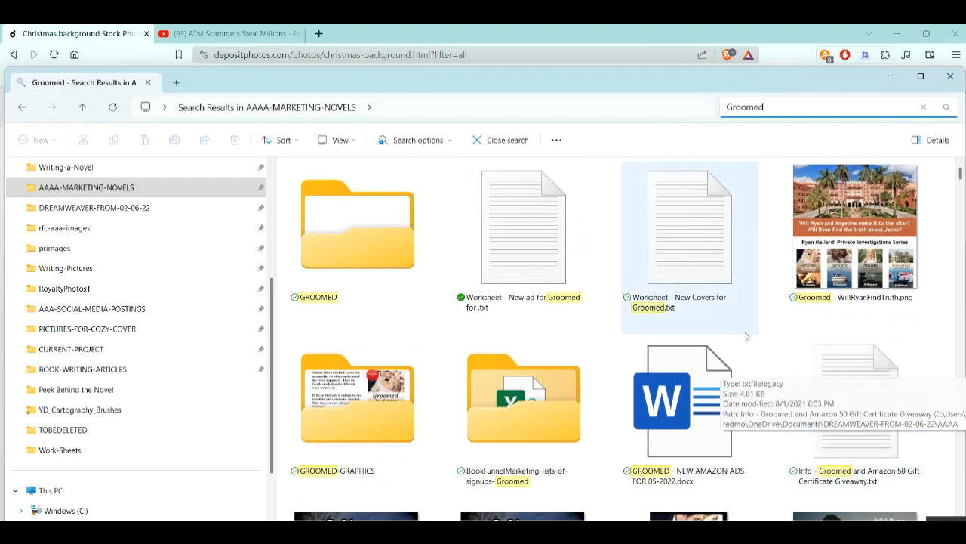
{"action": "scroll", "coordinate": [738, 307], "scroll_direction": "down", "scroll_amount": 2}
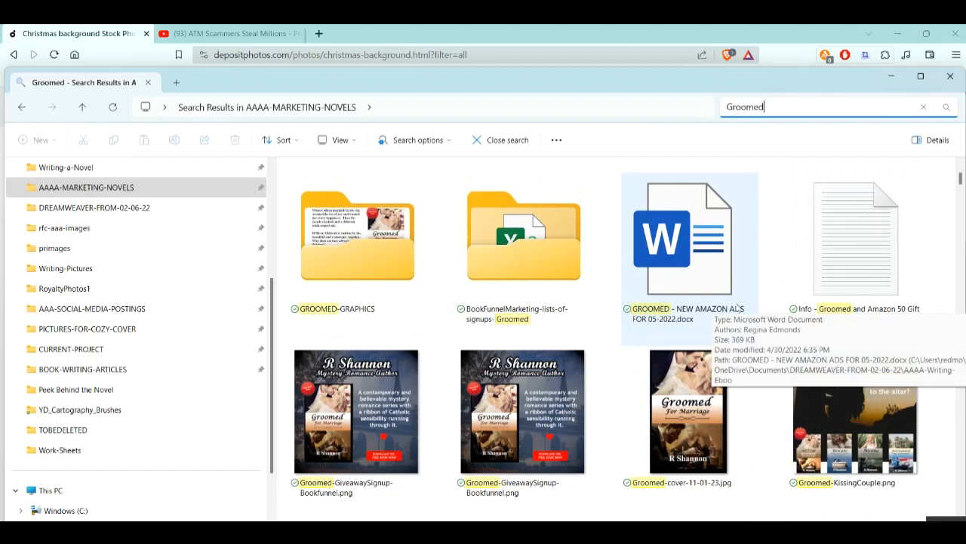
{"action": "scroll", "coordinate": [738, 307], "scroll_direction": "down", "scroll_amount": 4}
{"action": "scroll", "coordinate": [841, 347], "scroll_direction": "up", "scroll_amount": 4}
{"action": "mouse_move", "coordinate": [841, 347]}
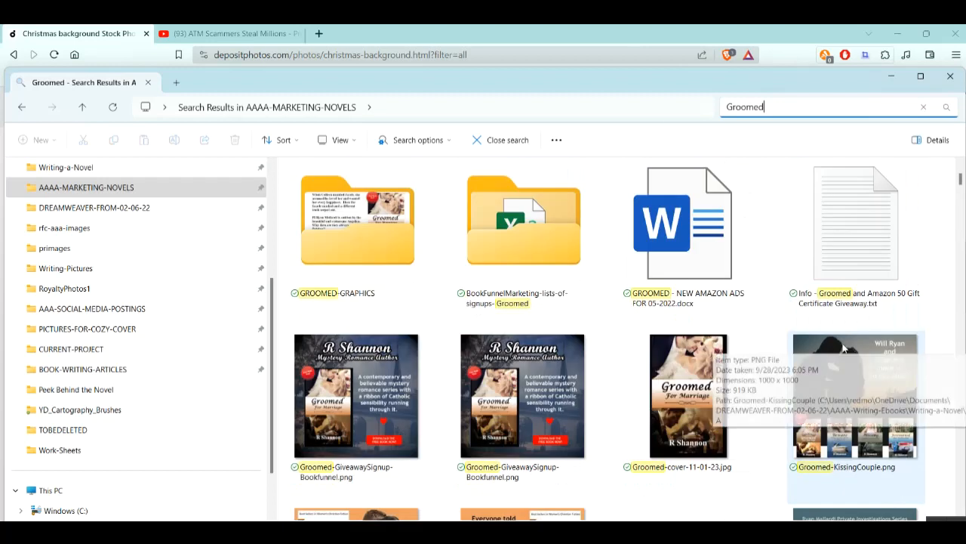
{"action": "scroll", "coordinate": [911, 345], "scroll_direction": "up", "scroll_amount": 2}
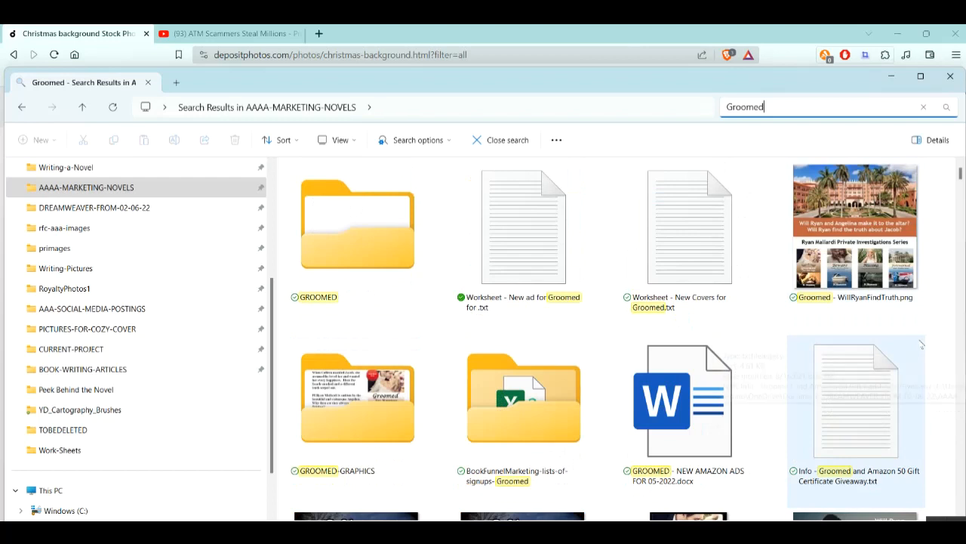
{"action": "mouse_move", "coordinate": [921, 345]}
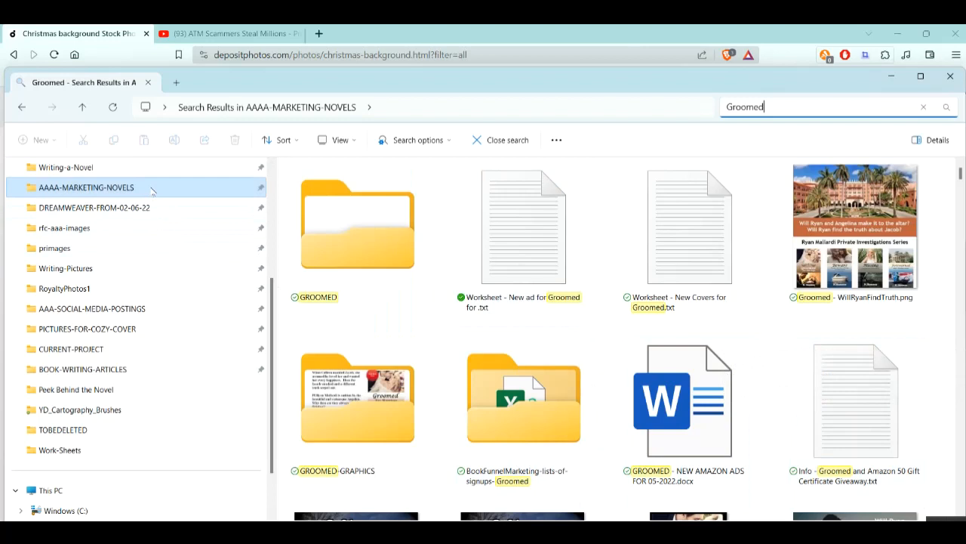
Open the GROOMED-IMAGES folder inside AAAA-BK1-SR1-GROOMED in the Writing-a-Novel folder
{"action": "scroll", "coordinate": [183, 326], "scroll_direction": "up", "scroll_amount": 3}
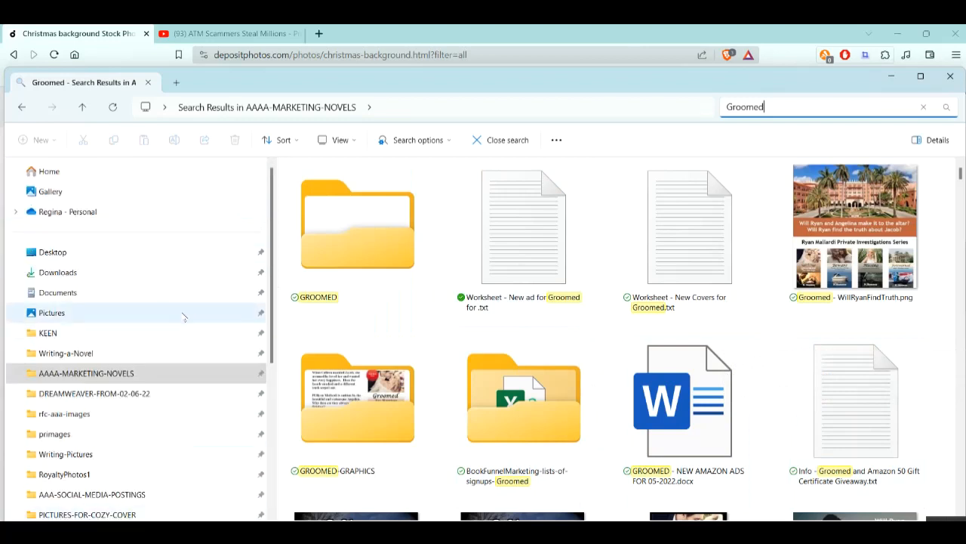
{"action": "left_click", "coordinate": [168, 355]}
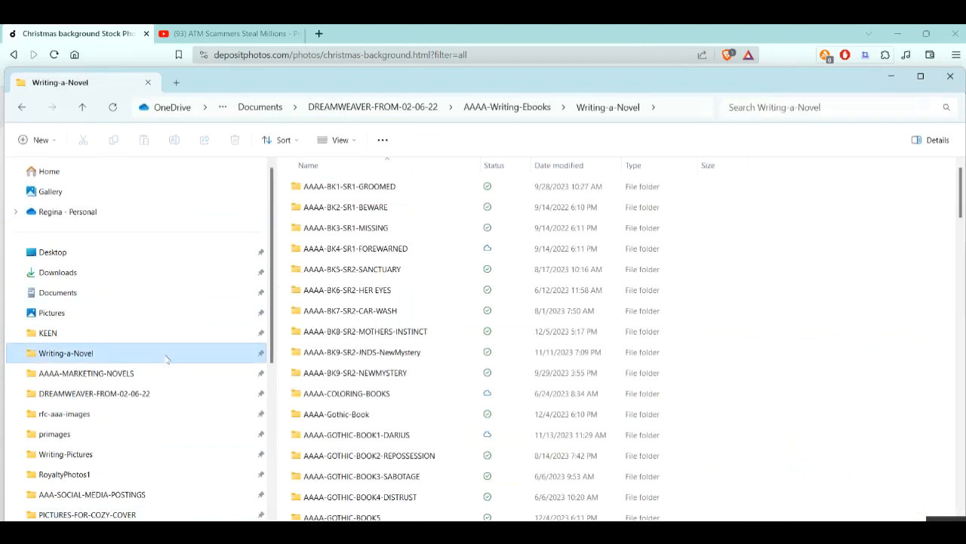
{"action": "left_click", "coordinate": [360, 191]}
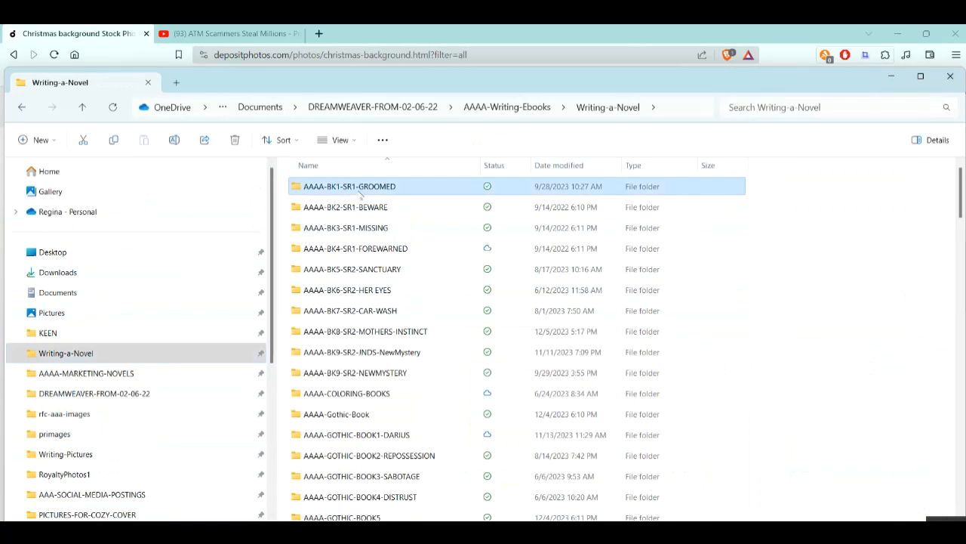
{"action": "double_click", "coordinate": [361, 192]}
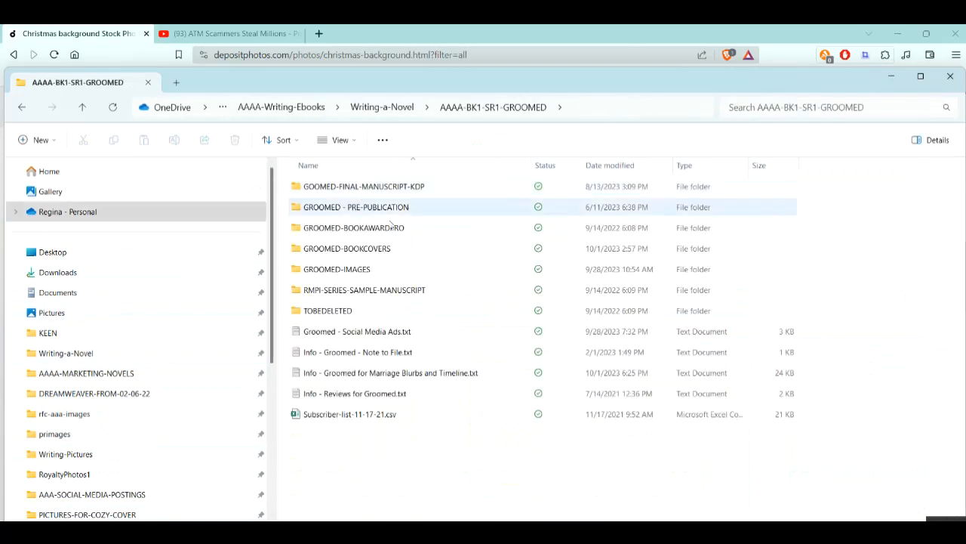
{"action": "mouse_move", "coordinate": [402, 230]}
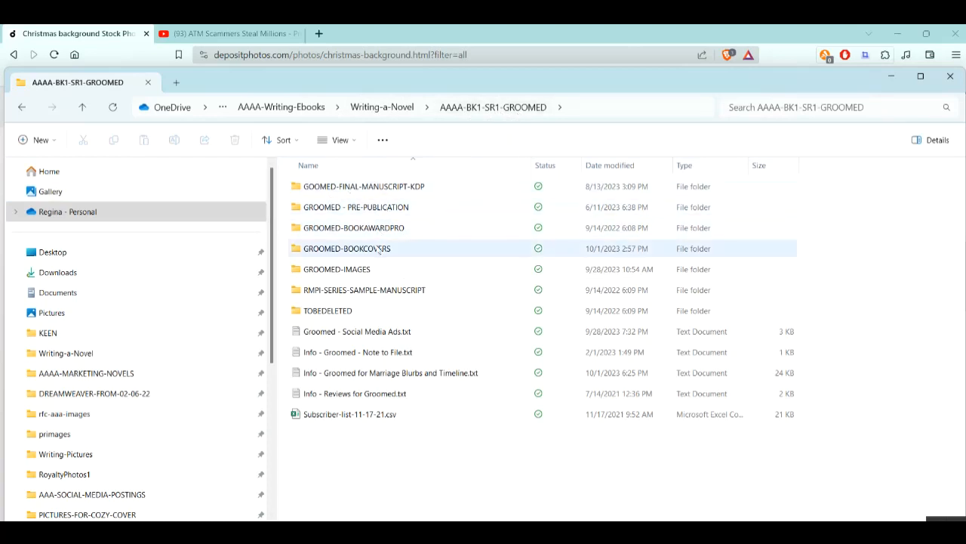
{"action": "double_click", "coordinate": [335, 272]}
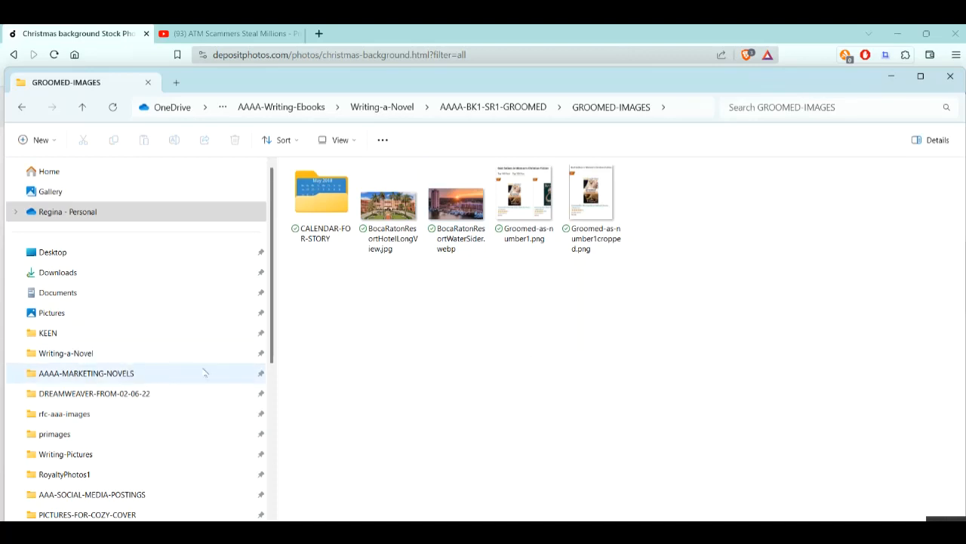
Open AAA-Promotion-Header-Blanks in the AAAA-MARKETING-NOVELS folder and review its theme subfolders
{"action": "scroll", "coordinate": [204, 372], "scroll_direction": "down", "scroll_amount": 1}
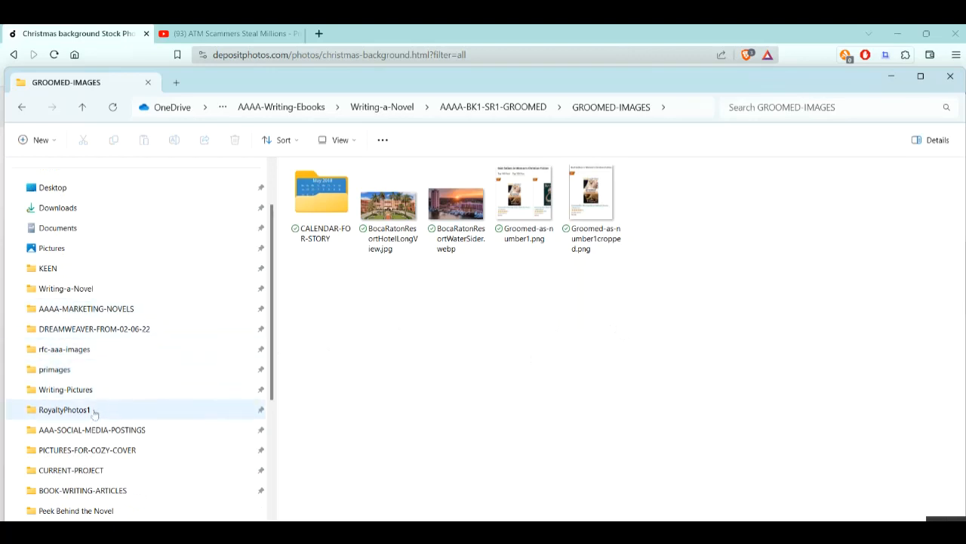
{"action": "left_click", "coordinate": [133, 310]}
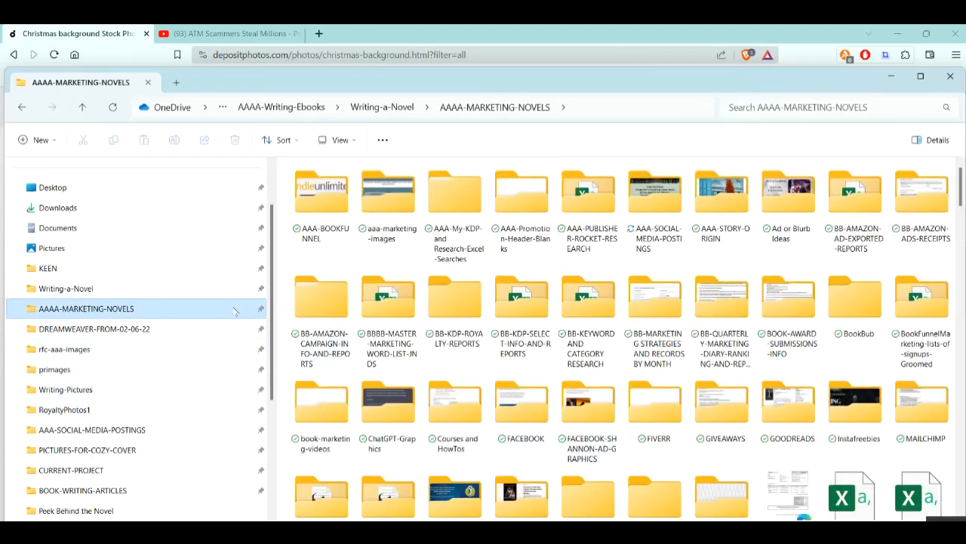
{"action": "double_click", "coordinate": [533, 204]}
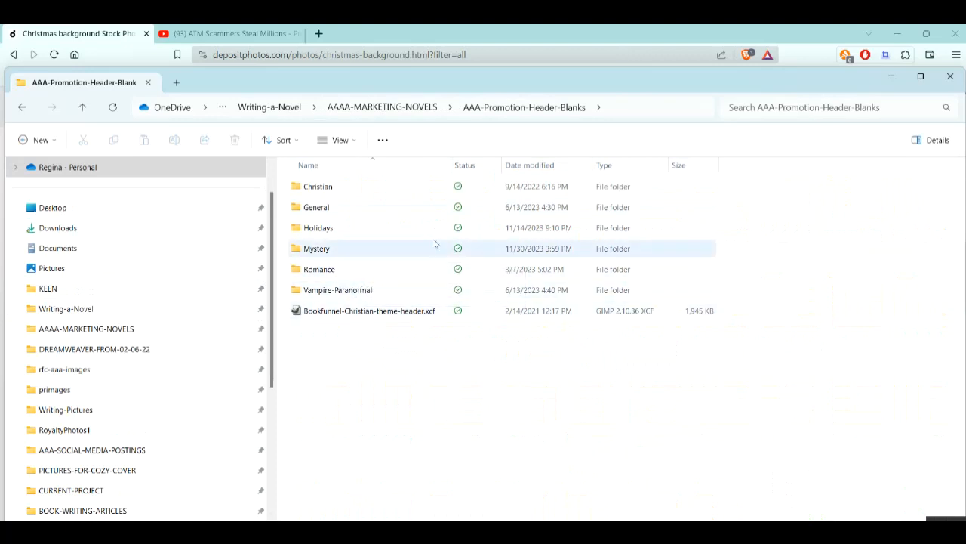
{"action": "mouse_move", "coordinate": [373, 299]}
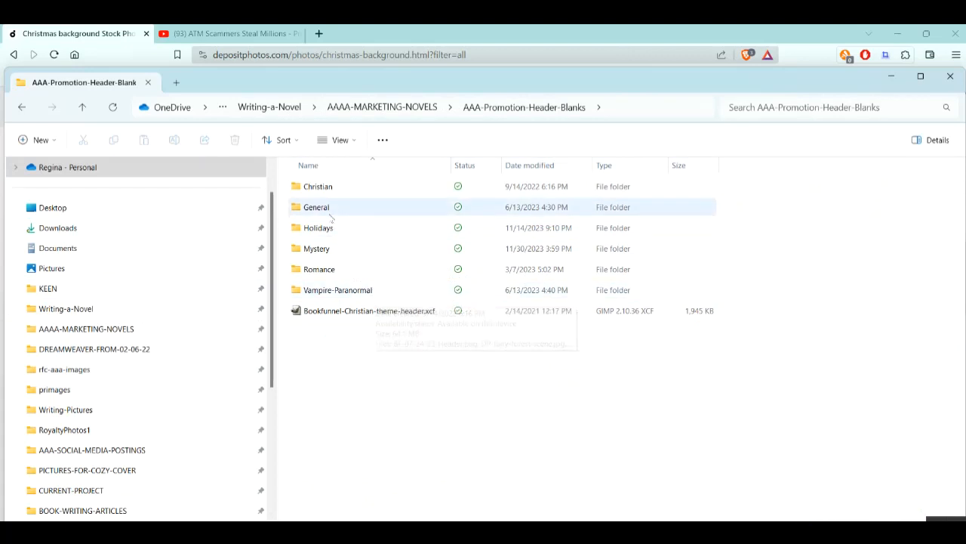
Open the Holidays folder of header blanks and look through its seasonal banner images
{"action": "double_click", "coordinate": [341, 234]}
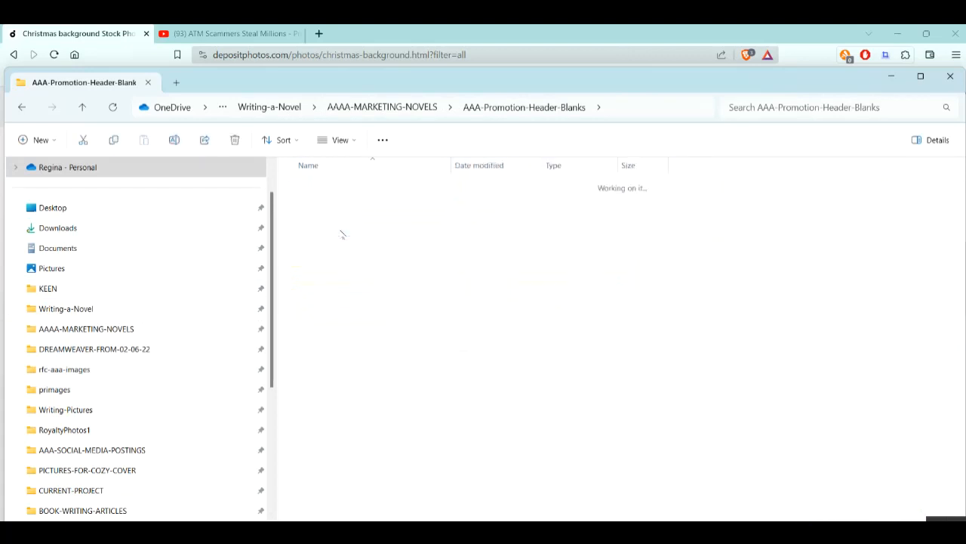
{"action": "scroll", "coordinate": [908, 323], "scroll_direction": "down", "scroll_amount": 1}
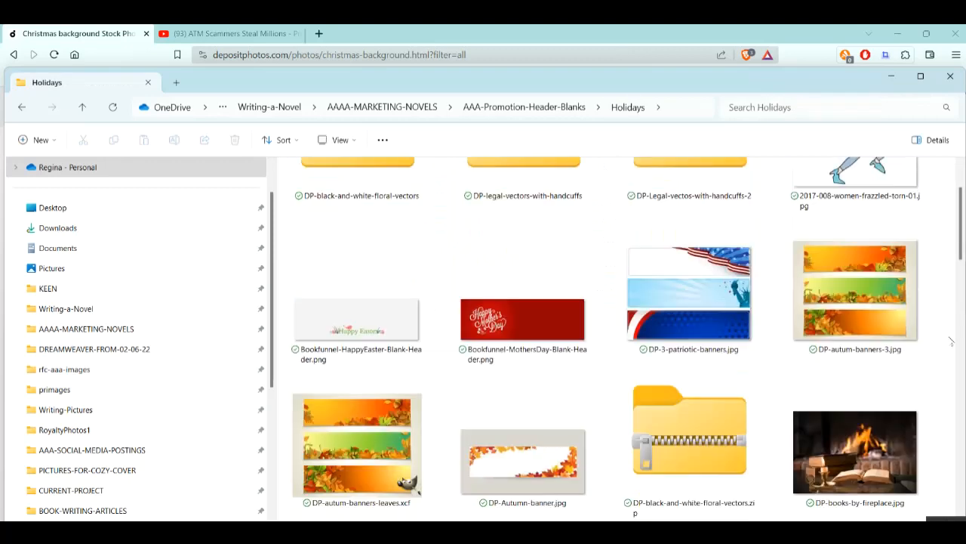
{"action": "scroll", "coordinate": [898, 326], "scroll_direction": "down", "scroll_amount": 2}
{"action": "scroll", "coordinate": [883, 332], "scroll_direction": "up", "scroll_amount": 1}
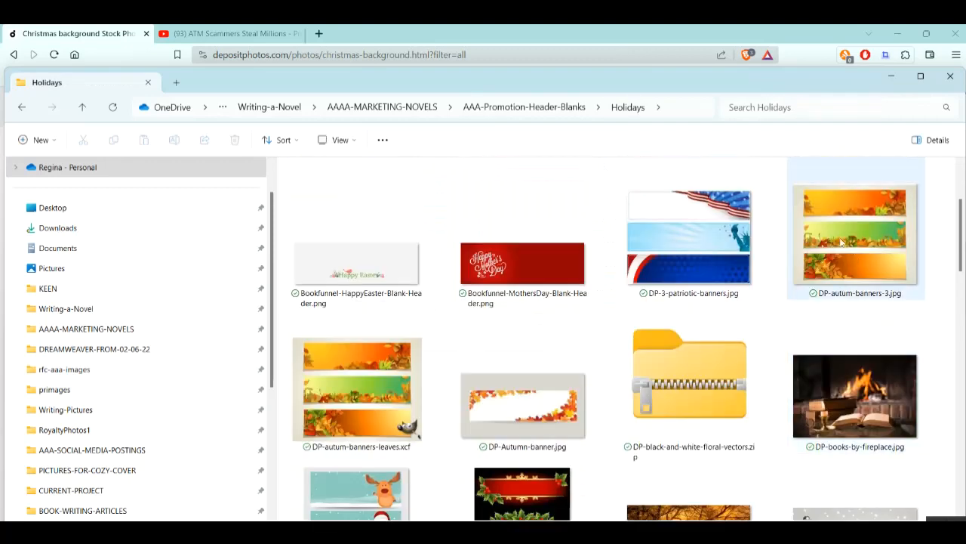
Examine the rest of the Holidays header blanks, from the autumn and Christmas banners to the Easter and Christmas mystery promotion files
{"action": "scroll", "coordinate": [585, 304], "scroll_direction": "down", "scroll_amount": 3}
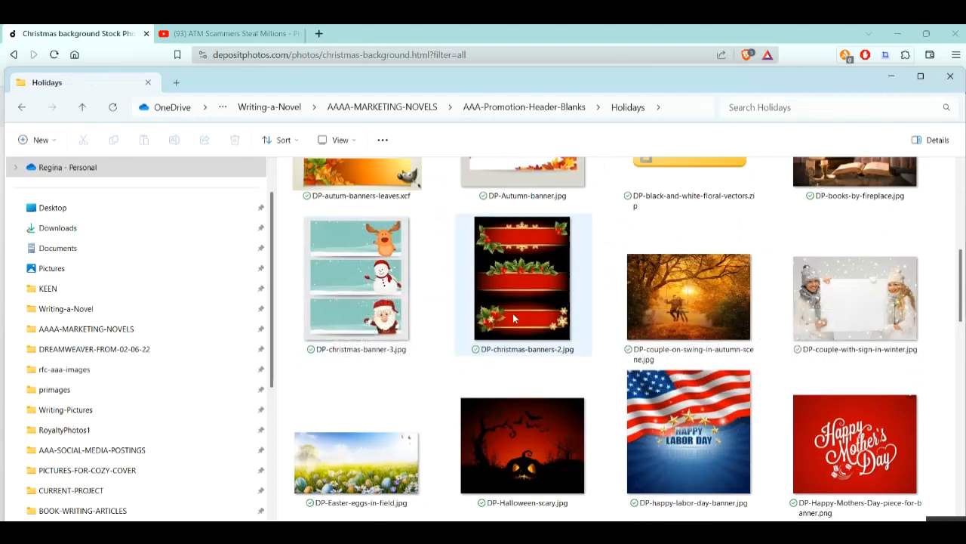
{"action": "scroll", "coordinate": [500, 301], "scroll_direction": "down", "scroll_amount": 2}
{"action": "scroll", "coordinate": [915, 405], "scroll_direction": "down", "scroll_amount": 4}
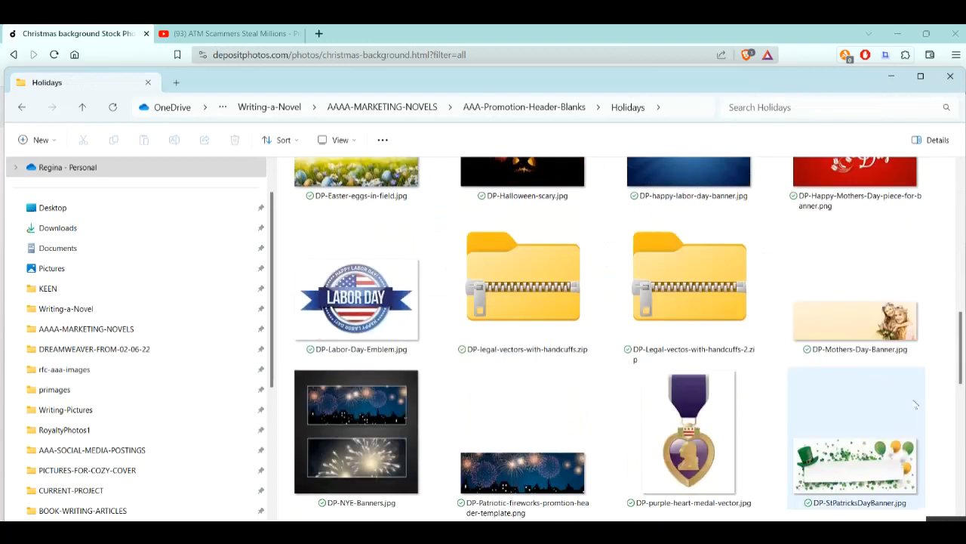
{"action": "scroll", "coordinate": [915, 406], "scroll_direction": "down", "scroll_amount": 3}
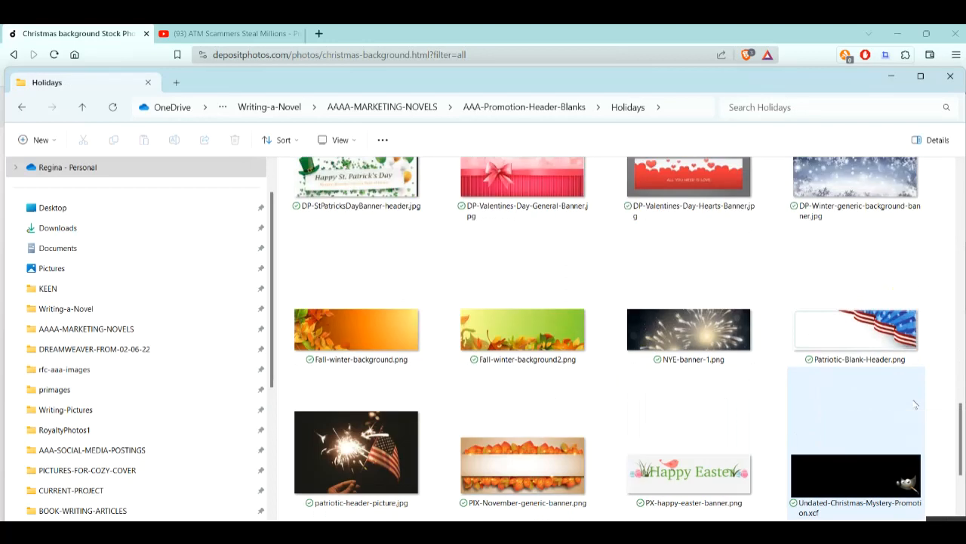
{"action": "scroll", "coordinate": [915, 405], "scroll_direction": "down", "scroll_amount": 2}
{"action": "scroll", "coordinate": [915, 405], "scroll_direction": "up", "scroll_amount": 10}
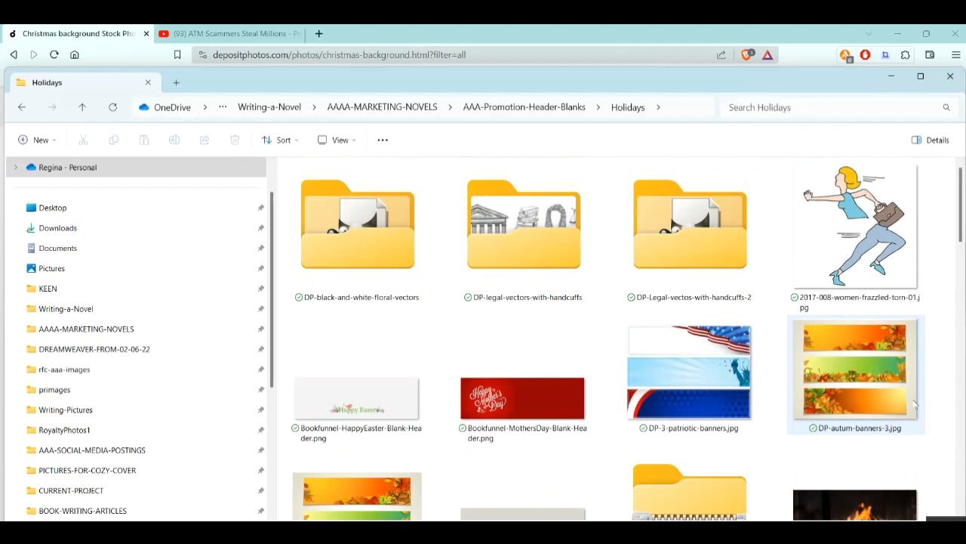
Review the banner images in the Vampire-Paranormal folder of AAA-Promotion-Header-Blanks, and return to the list of theme folders
{"action": "left_click", "coordinate": [536, 108]}
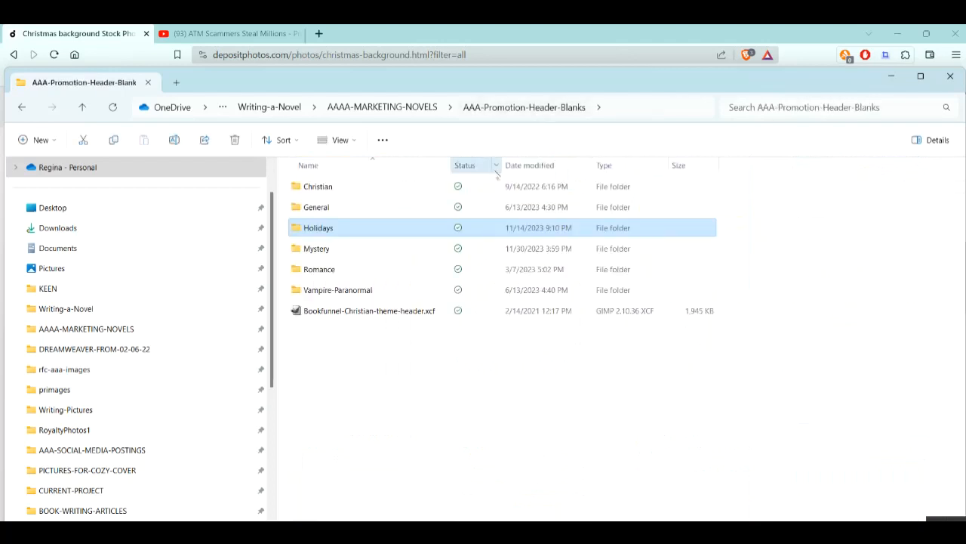
{"action": "left_click", "coordinate": [337, 295]}
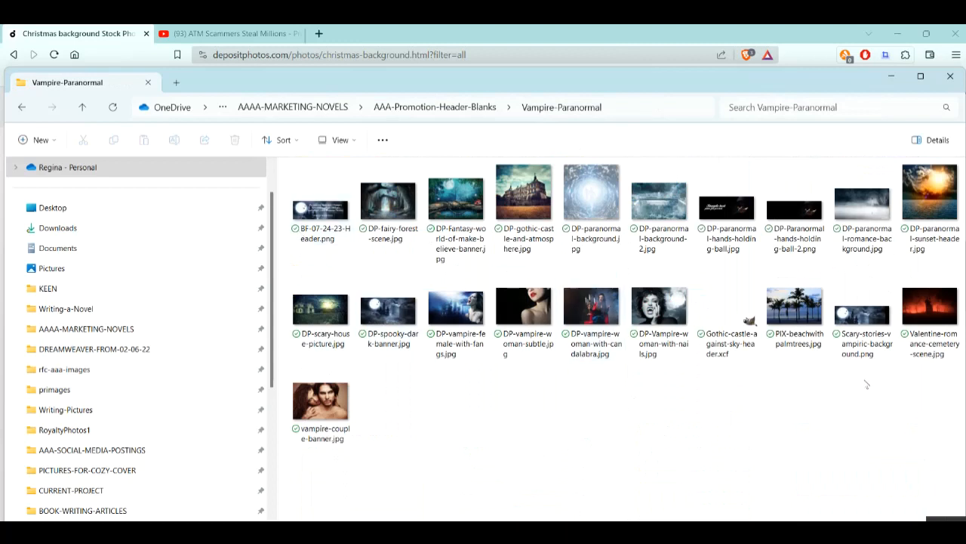
{"action": "left_click", "coordinate": [464, 113]}
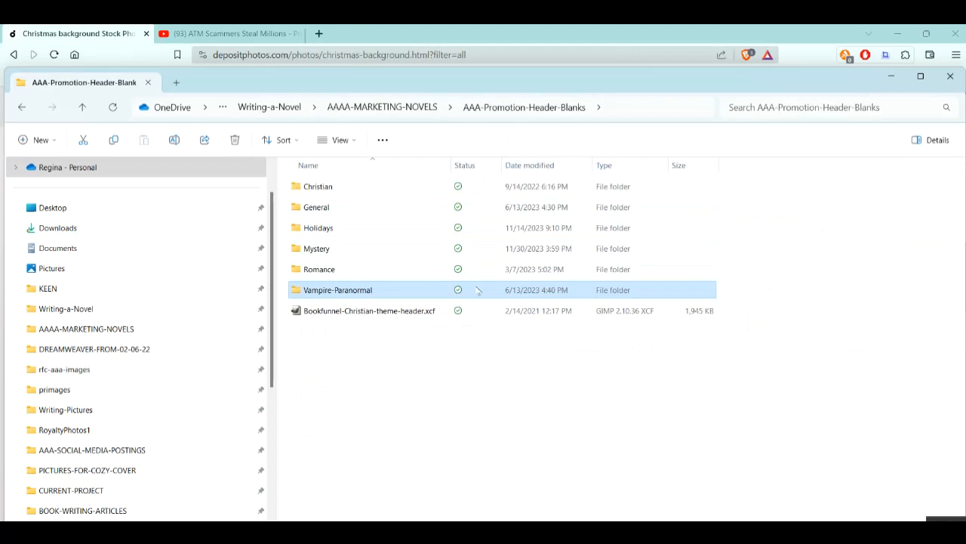